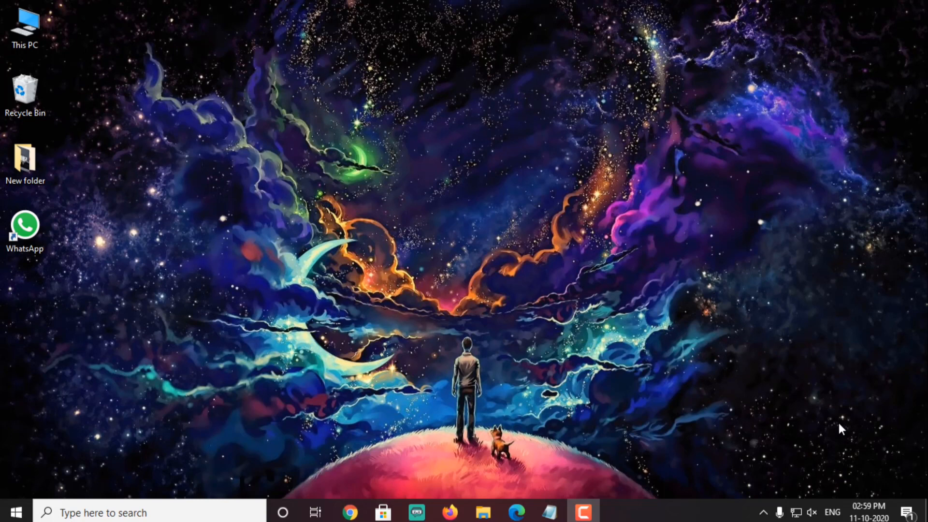
Step: Open Chrome, search Google for "nightbot" and open the official nightbot.tv website
{"action": "left_click", "coordinate": [350, 512]}
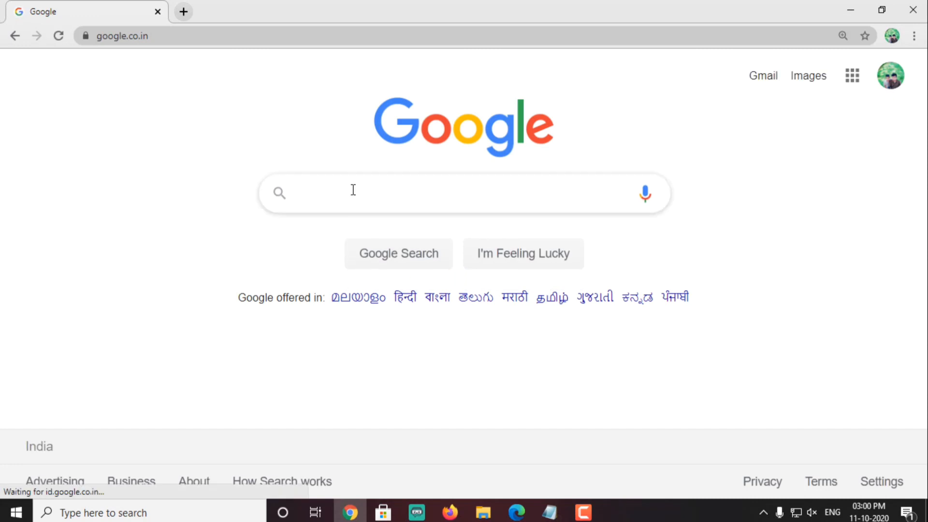
{"action": "type", "text": "ni"}
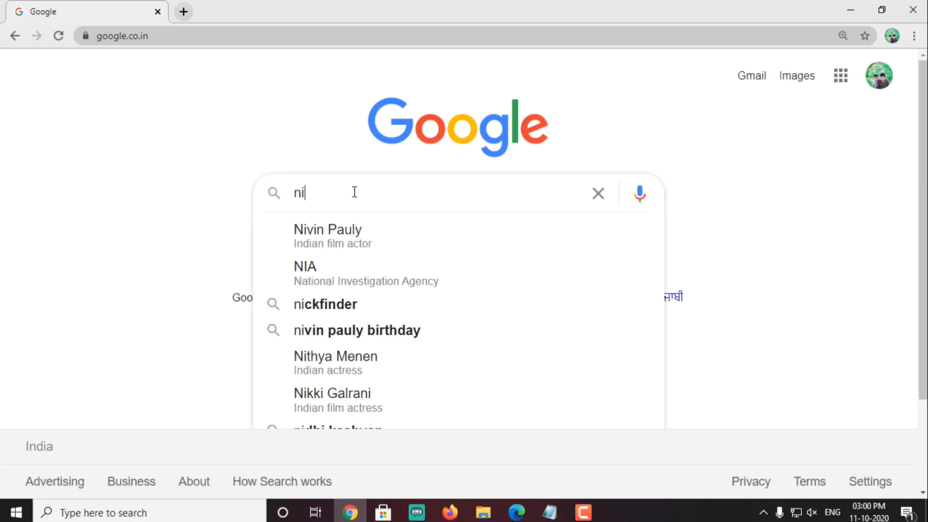
{"action": "type", "text": "ghtbot"}
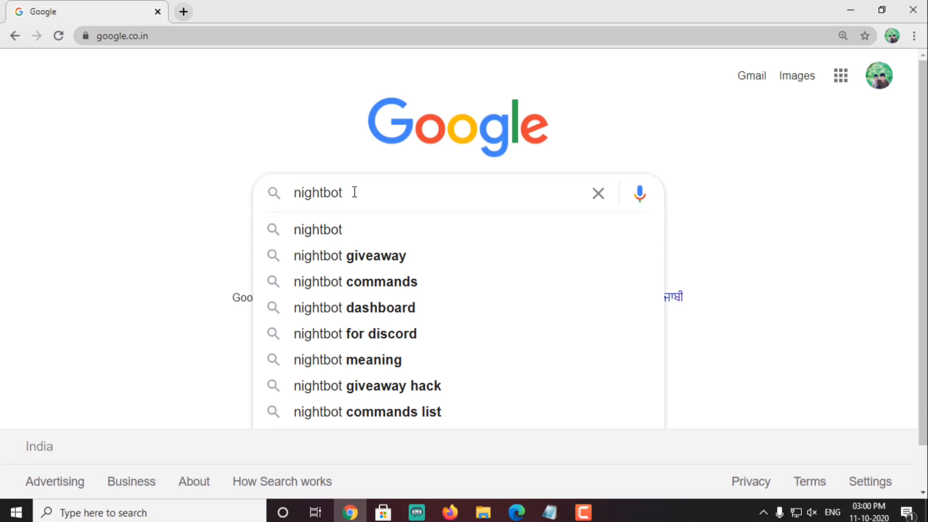
{"action": "key", "text": "Return"}
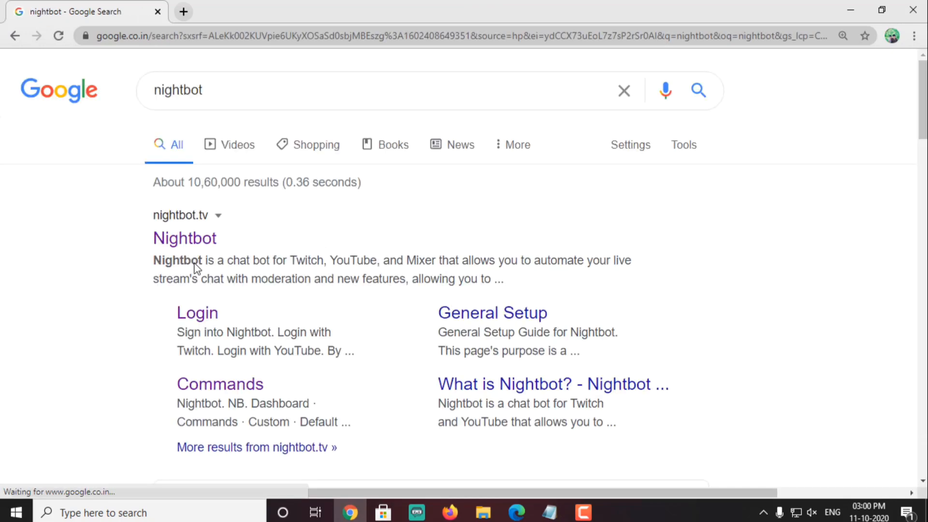
{"action": "left_click", "coordinate": [180, 239]}
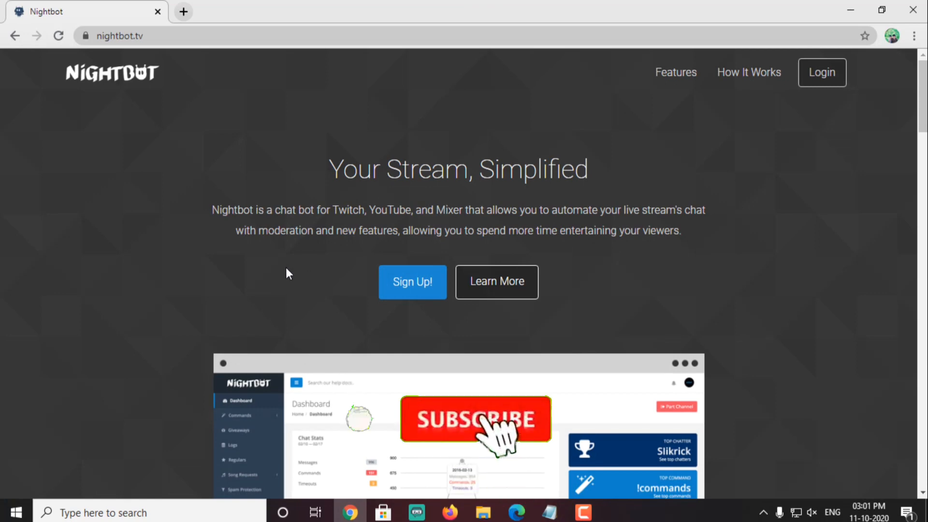
Step: Sign up for Nightbot with YouTube, using the first listed Google account, and allow the requested account access
{"action": "left_click", "coordinate": [413, 284]}
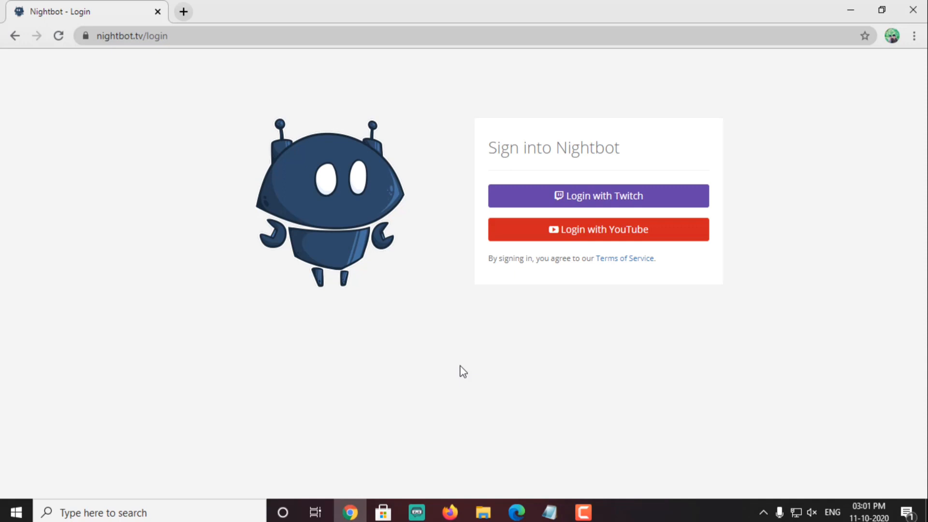
{"action": "left_click", "coordinate": [588, 239]}
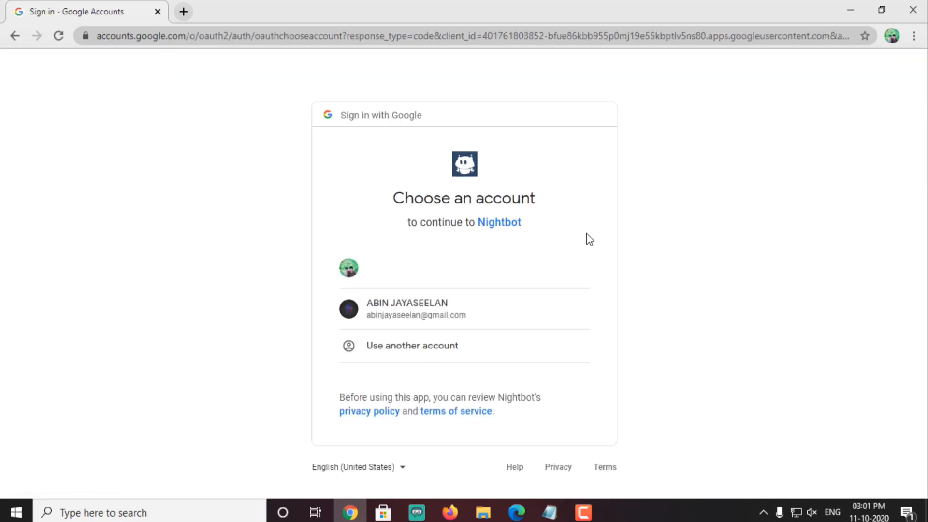
{"action": "left_click", "coordinate": [464, 268]}
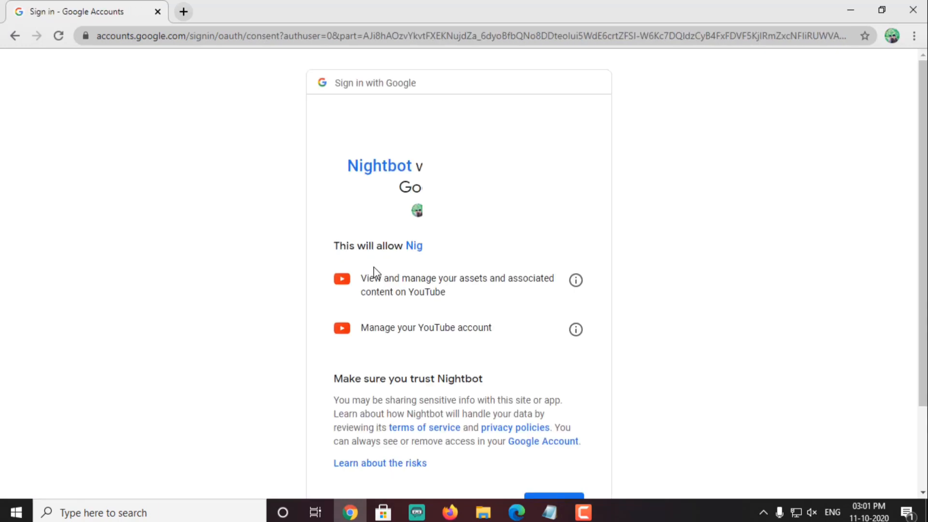
{"action": "scroll", "coordinate": [338, 196], "scroll_direction": "down", "scroll_amount": 2}
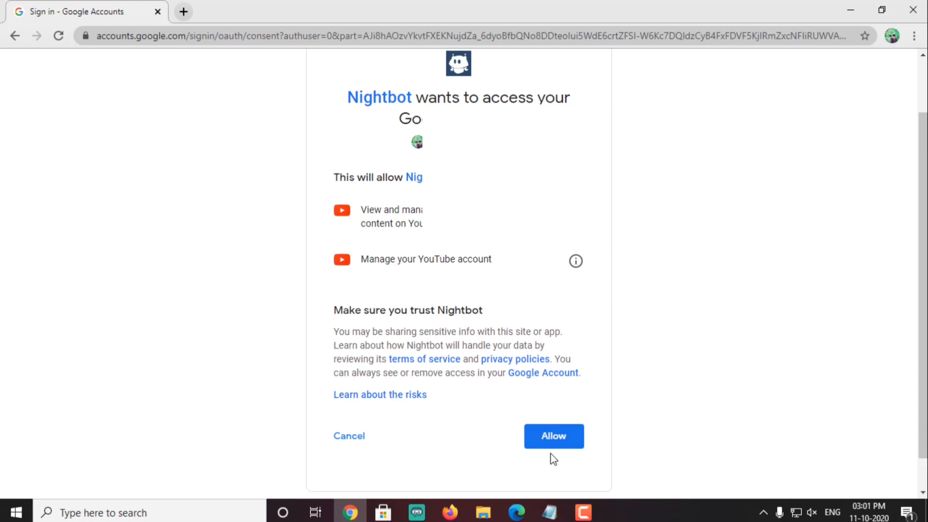
{"action": "left_click", "coordinate": [559, 443]}
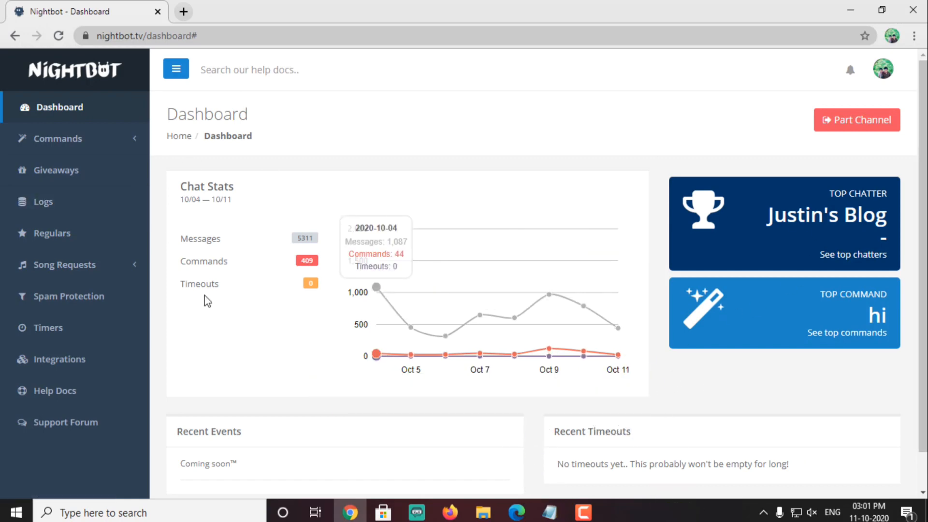
Step: Examine the available spam protection filters, from Blacklist Words/Phrases to Repetitions, and their actions
{"action": "left_click", "coordinate": [58, 298]}
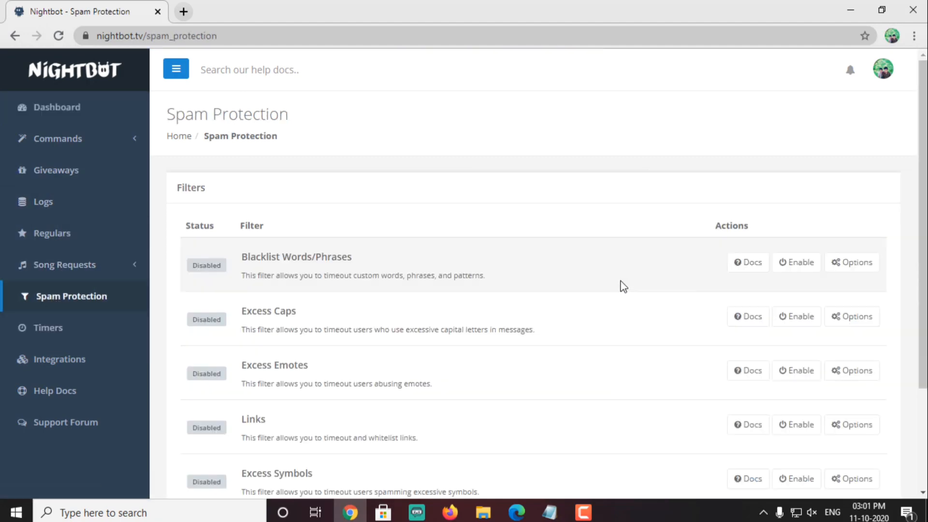
{"action": "scroll", "coordinate": [347, 283], "scroll_direction": "down", "scroll_amount": 2}
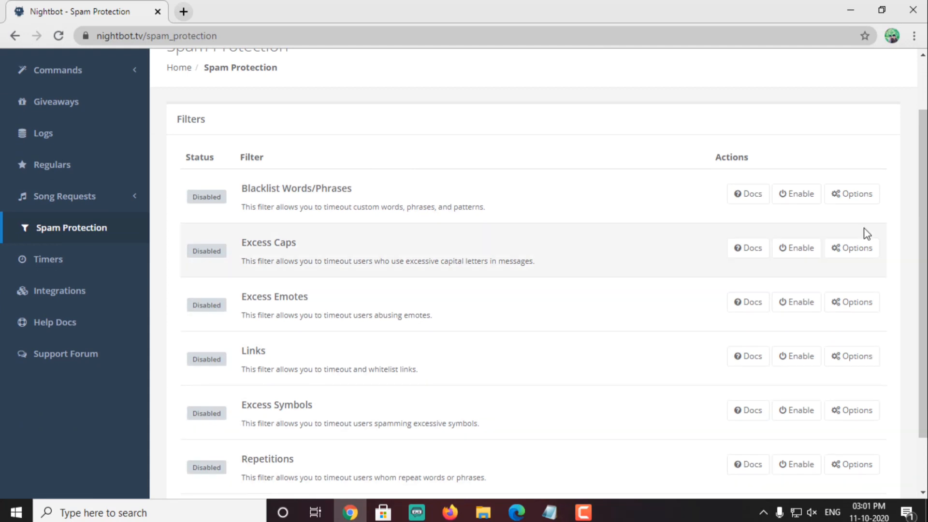
{"action": "scroll", "coordinate": [555, 250], "scroll_direction": "down", "scroll_amount": 2}
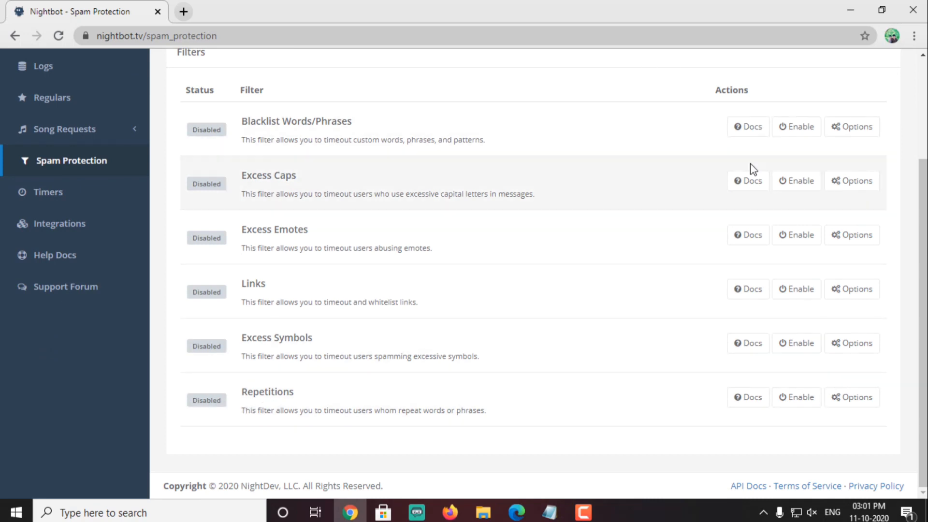
{"action": "scroll", "coordinate": [784, 274], "scroll_direction": "up", "scroll_amount": 3}
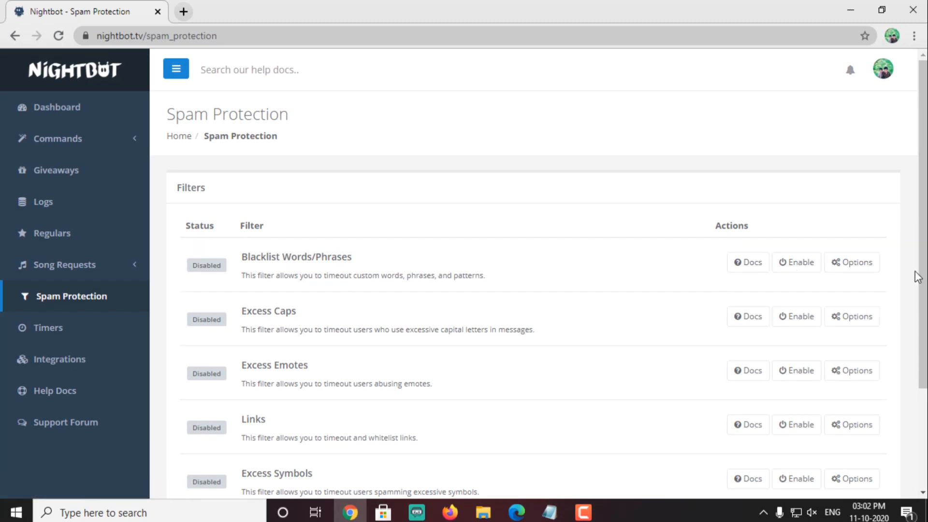
{"action": "left_click", "coordinate": [796, 270]}
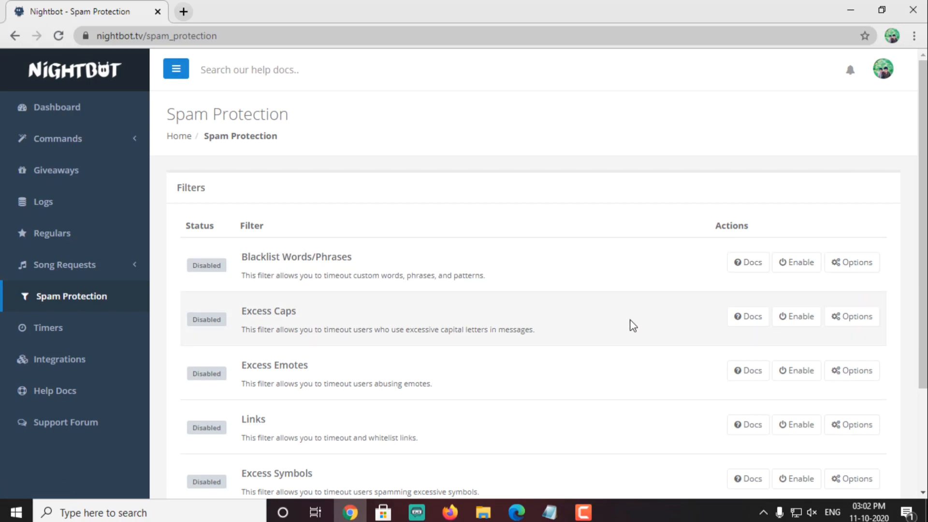
{"action": "scroll", "coordinate": [629, 323], "scroll_direction": "down", "scroll_amount": 3}
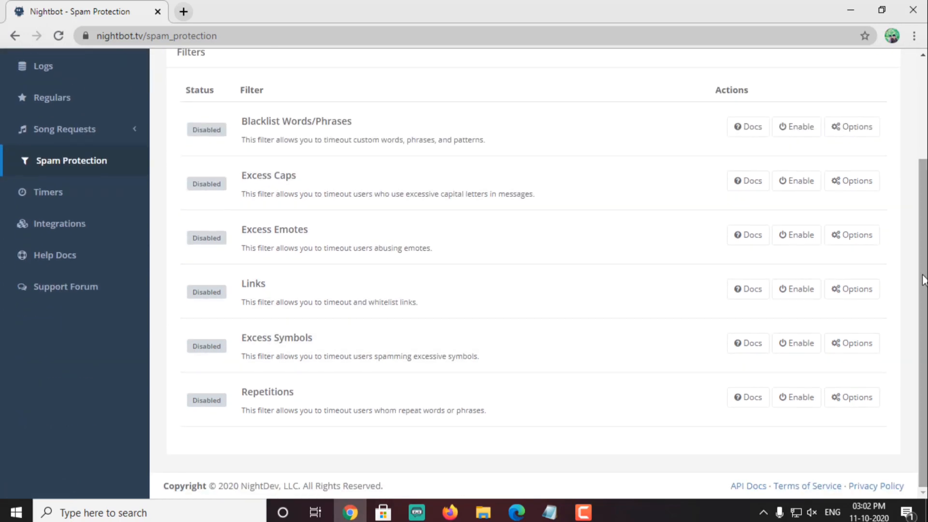
{"action": "scroll", "coordinate": [533, 273], "scroll_direction": "up", "scroll_amount": 2}
{"action": "left_click_drag", "start_coordinate": [923, 203], "coordinate": [923, 190]}
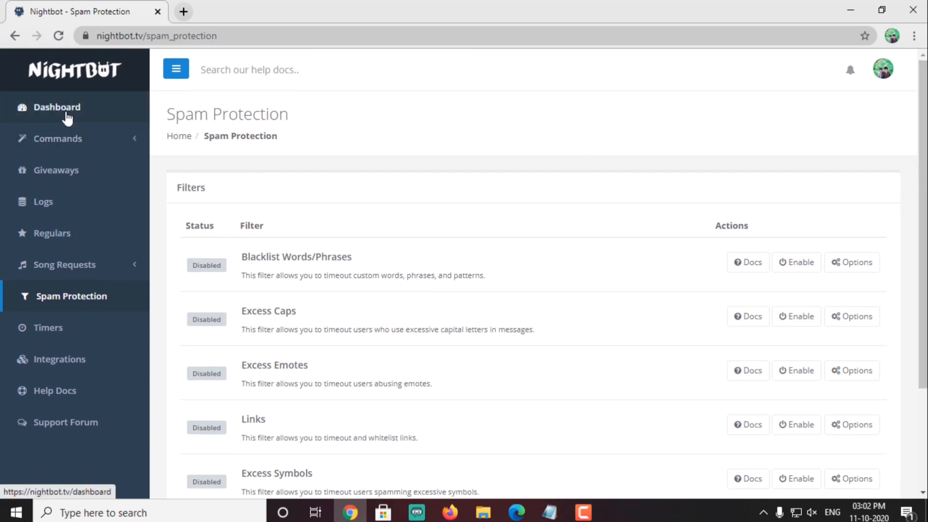
Step: Look through Nightbot's default commands and their descriptions
{"action": "left_click", "coordinate": [62, 137]}
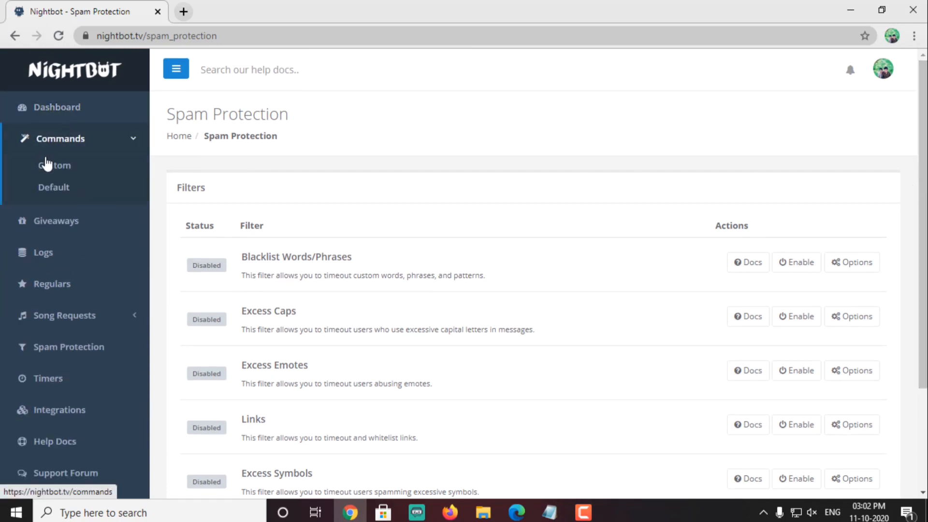
{"action": "left_click", "coordinate": [53, 189]}
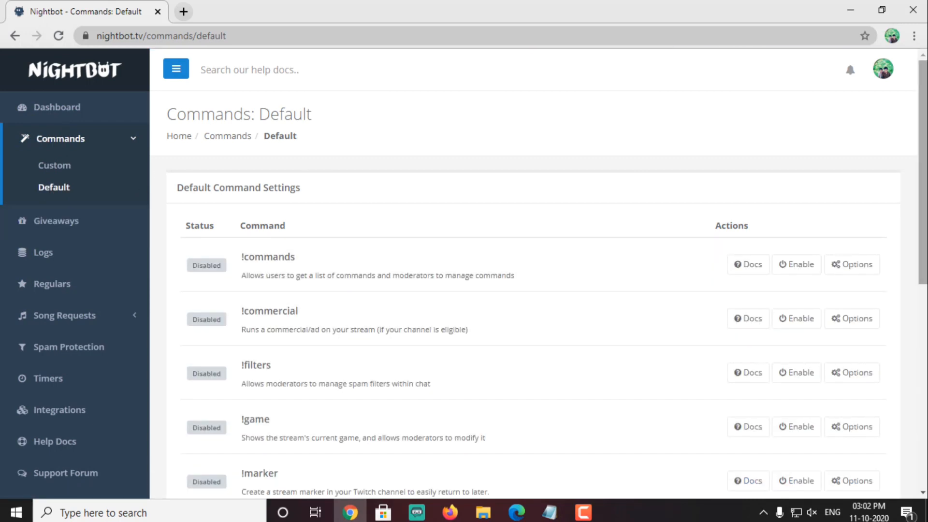
{"action": "scroll", "coordinate": [531, 270], "scroll_direction": "down", "scroll_amount": 8}
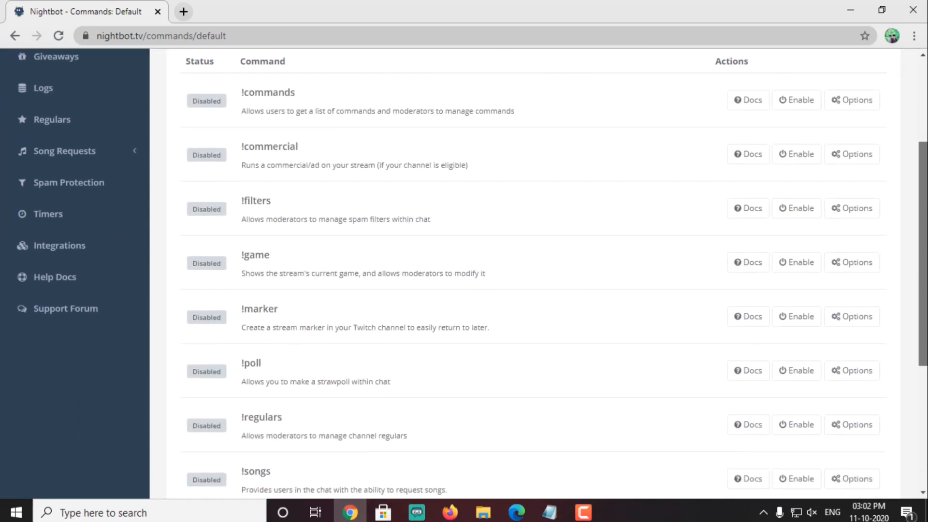
{"action": "scroll", "coordinate": [914, 228], "scroll_direction": "up", "scroll_amount": 8}
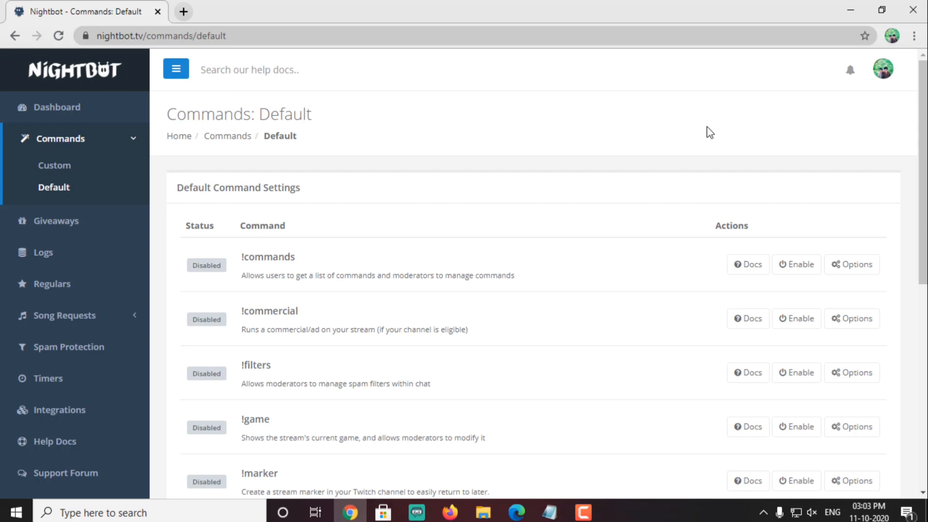
Step: Start a new custom channel command and name it "hi"
{"action": "left_click", "coordinate": [56, 167]}
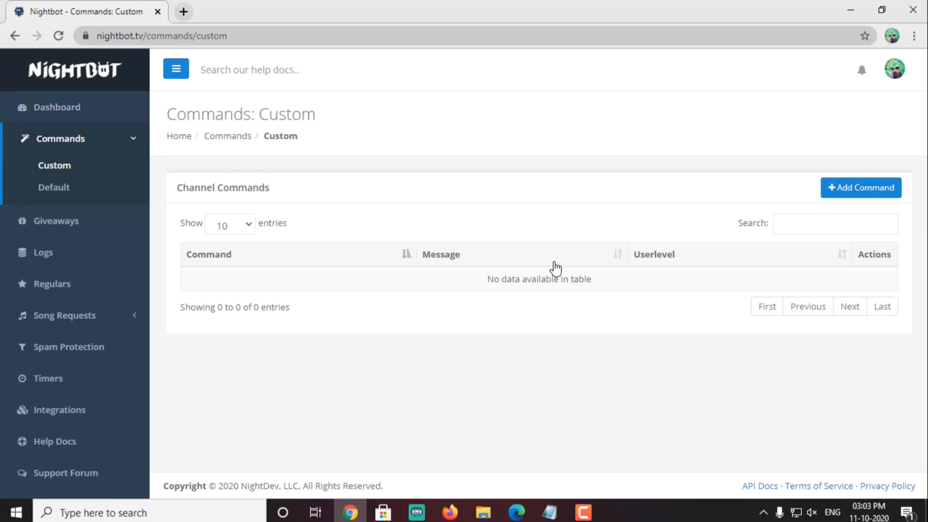
{"action": "left_click", "coordinate": [860, 193]}
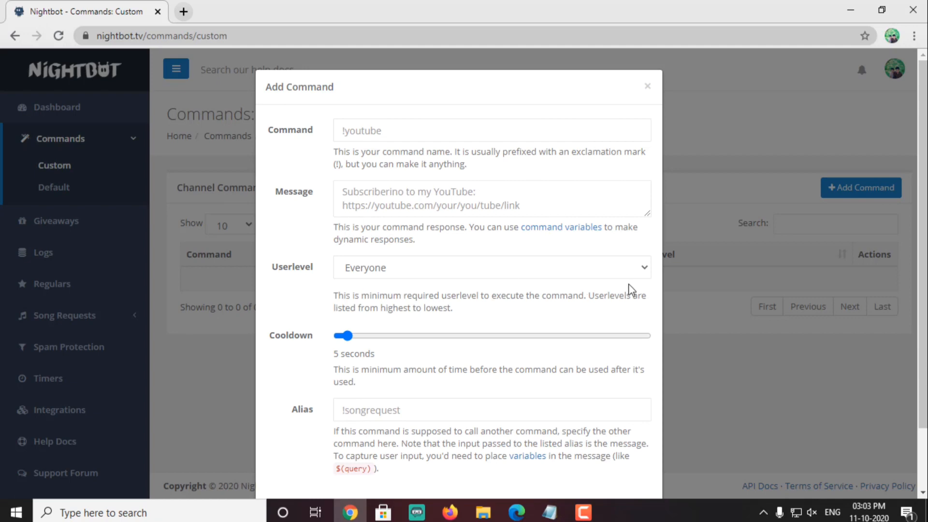
{"action": "scroll", "coordinate": [530, 403], "scroll_direction": "down", "scroll_amount": 2}
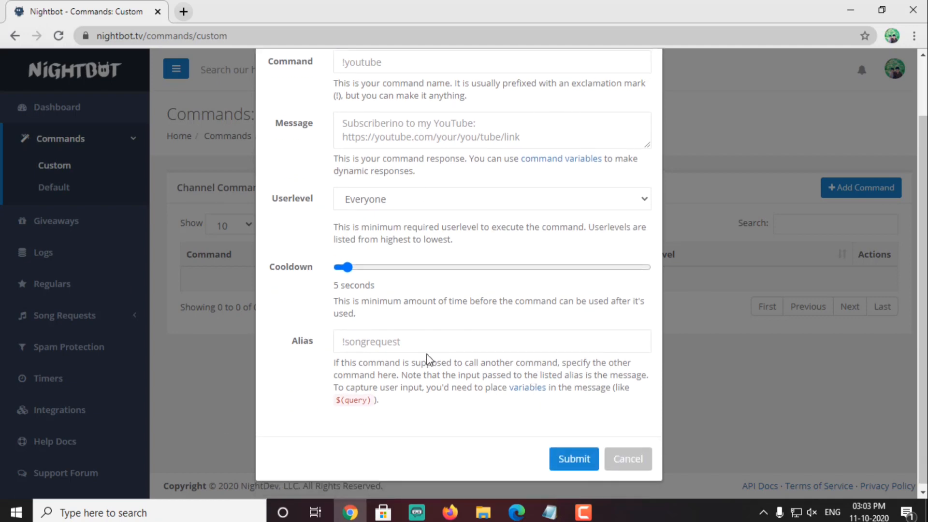
{"action": "scroll", "coordinate": [430, 359], "scroll_direction": "up", "scroll_amount": 2}
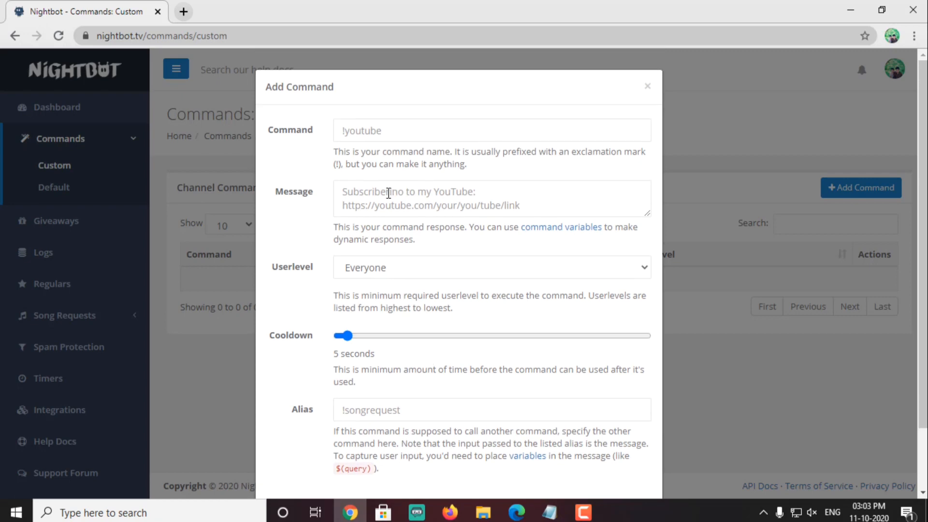
{"action": "left_click", "coordinate": [381, 131]}
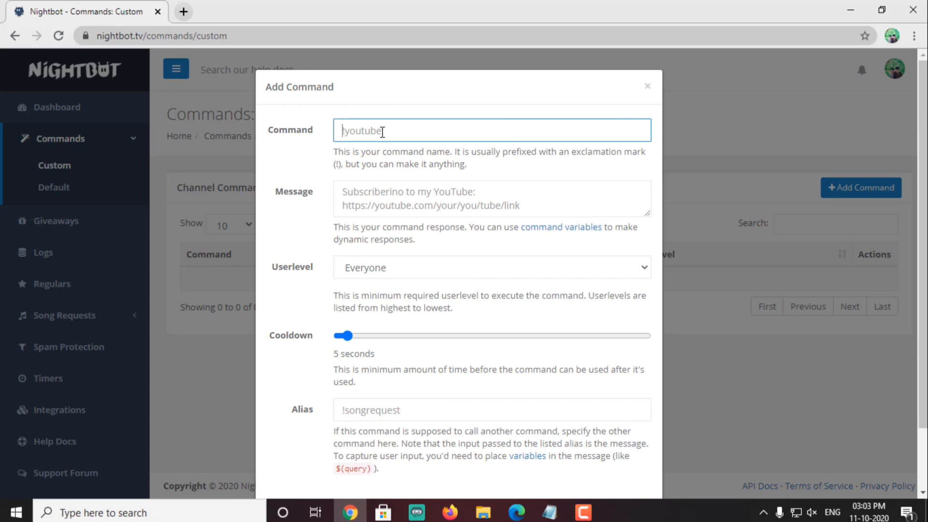
{"action": "type", "text": "hi"}
Step: Set the hi command's message to "$(user) hi welcome to live" and submit it with the Everyone userlevel and 5 seconds cooldown
{"action": "left_click", "coordinate": [386, 198]}
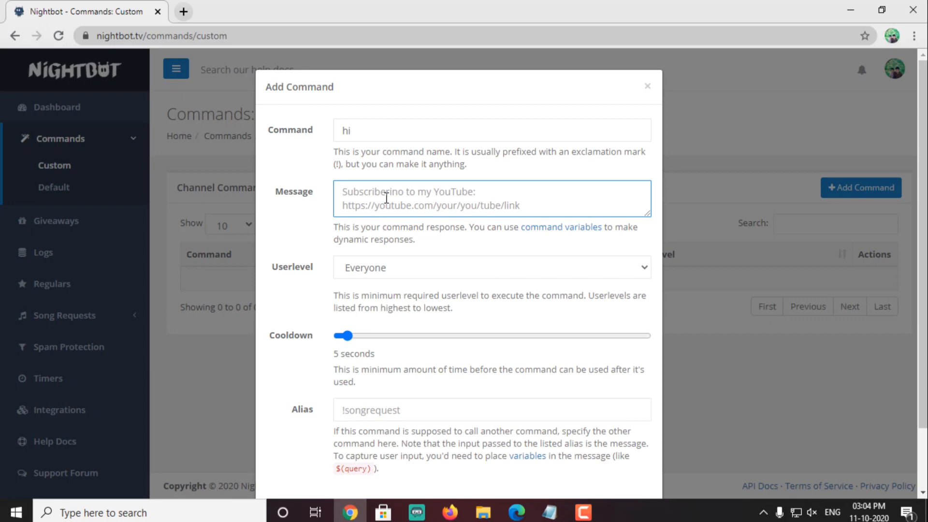
{"action": "type", "text": "$"}
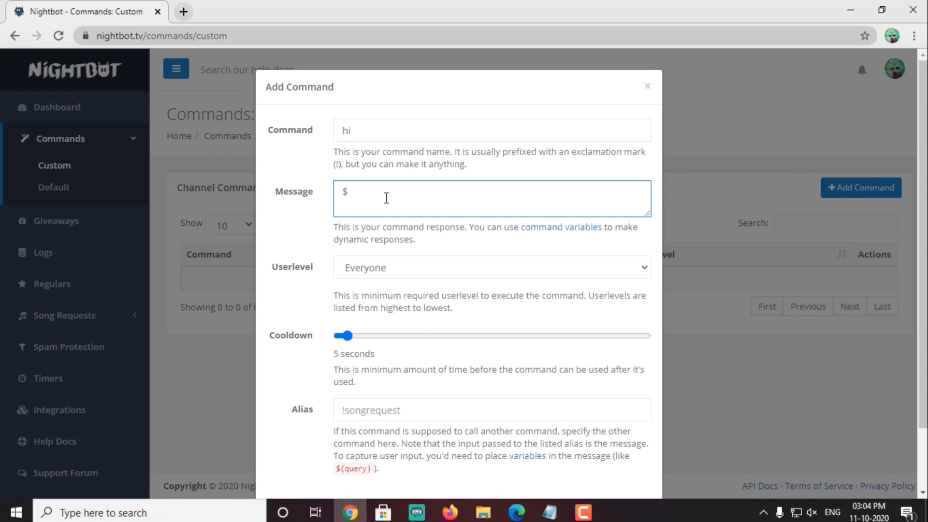
{"action": "type", "text": "("}
{"action": "type", "text": "user) hi welcome to live"}
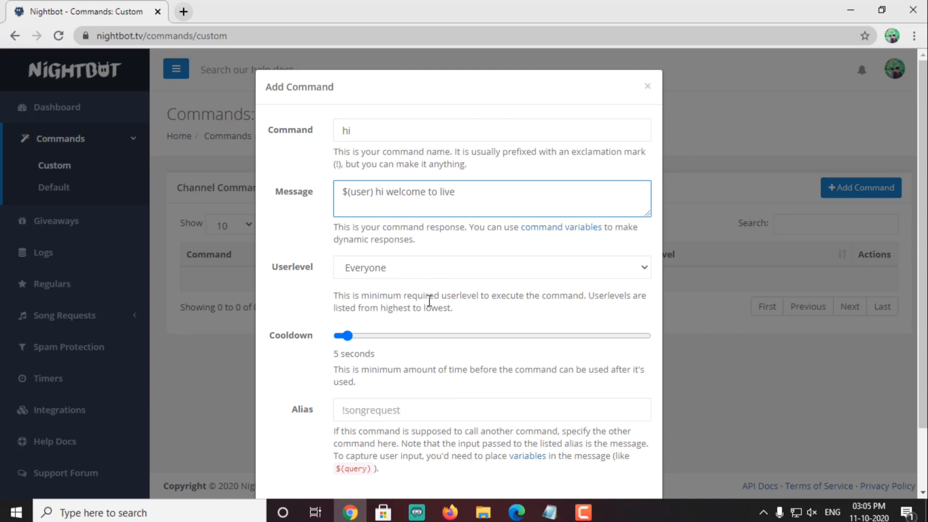
{"action": "left_click", "coordinate": [347, 336]}
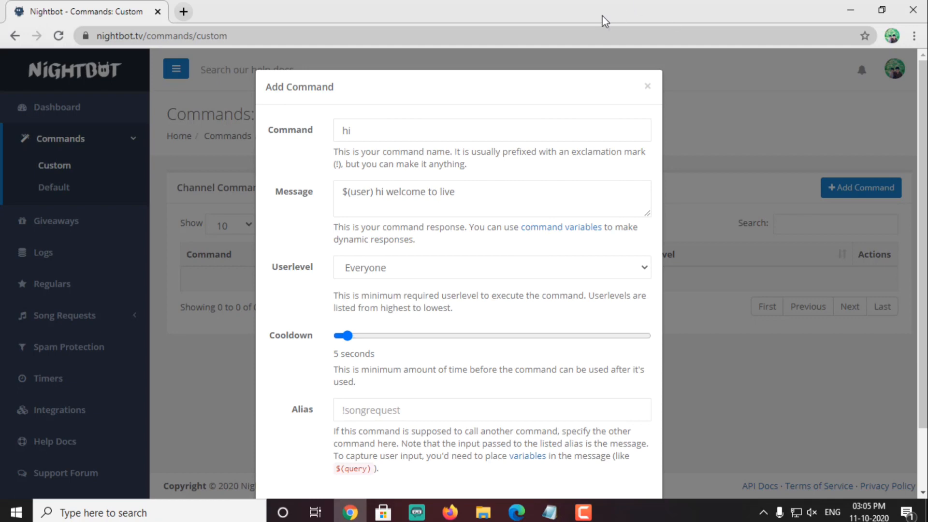
{"action": "scroll", "coordinate": [530, 298], "scroll_direction": "down", "scroll_amount": 2}
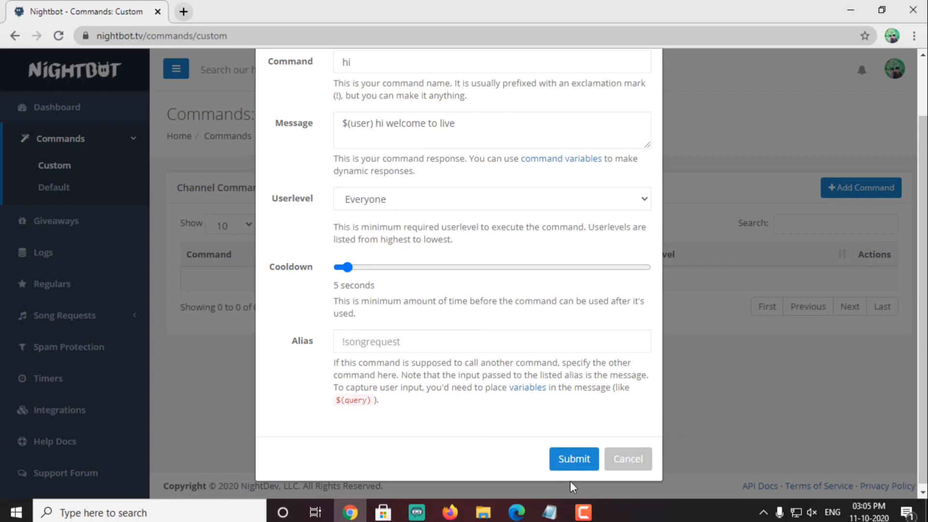
{"action": "left_click", "coordinate": [578, 464]}
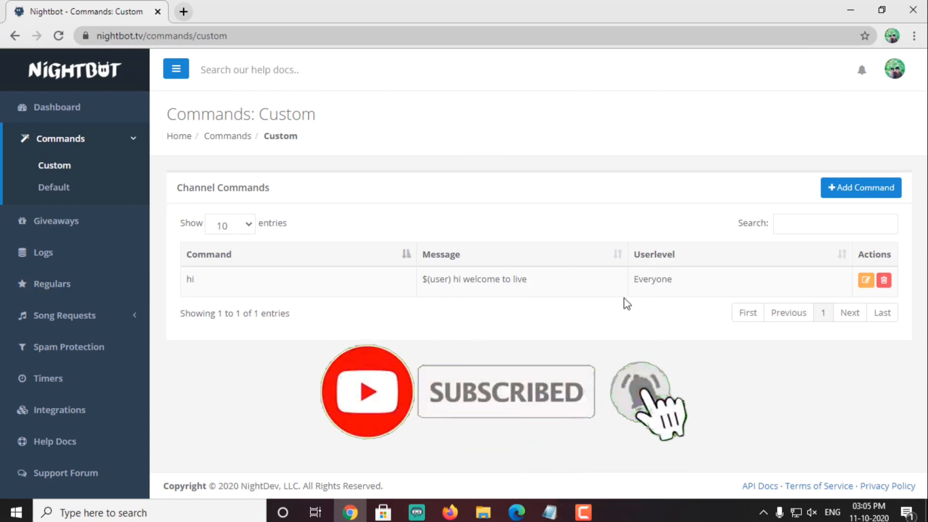
Step: Add a custom command named "nightbot" with the message "hi i am nightbot" and submit it
{"action": "left_click", "coordinate": [841, 191]}
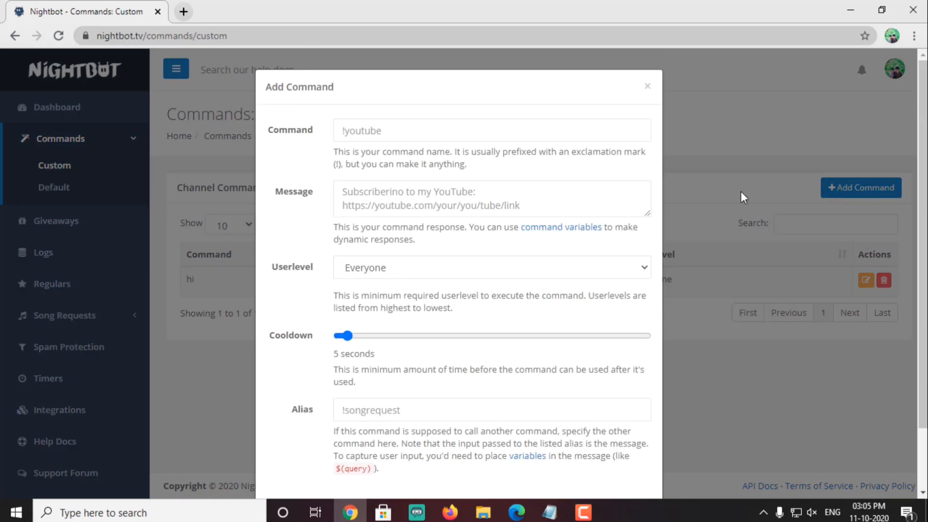
{"action": "left_click", "coordinate": [386, 131]}
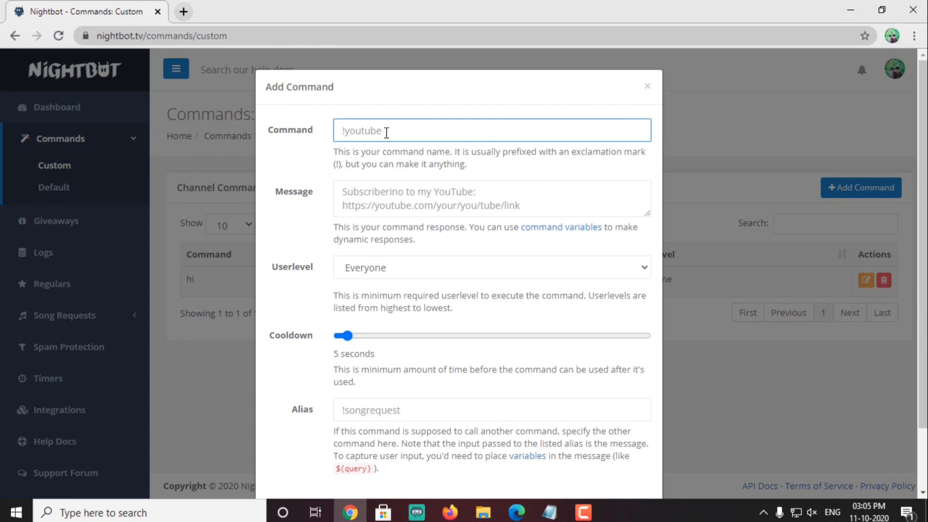
{"action": "type", "text": "nightbot"}
{"action": "left_click", "coordinate": [403, 195]}
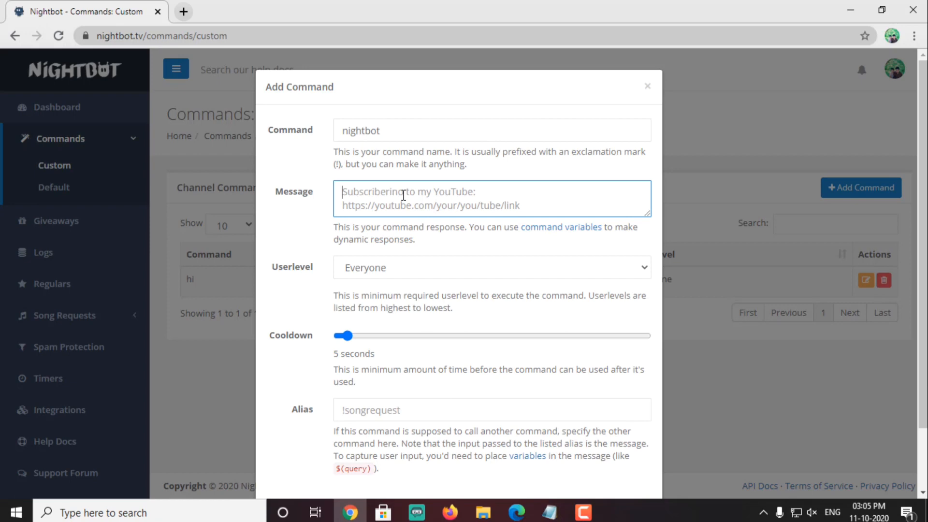
{"action": "type", "text": "h"}
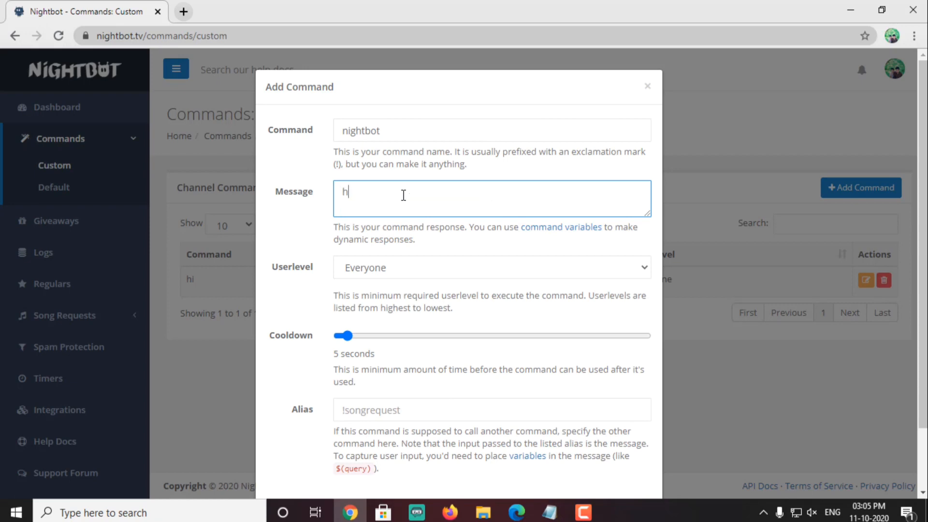
{"action": "type", "text": "i i am nightbot"}
{"action": "scroll", "coordinate": [468, 267], "scroll_direction": "down", "scroll_amount": 2}
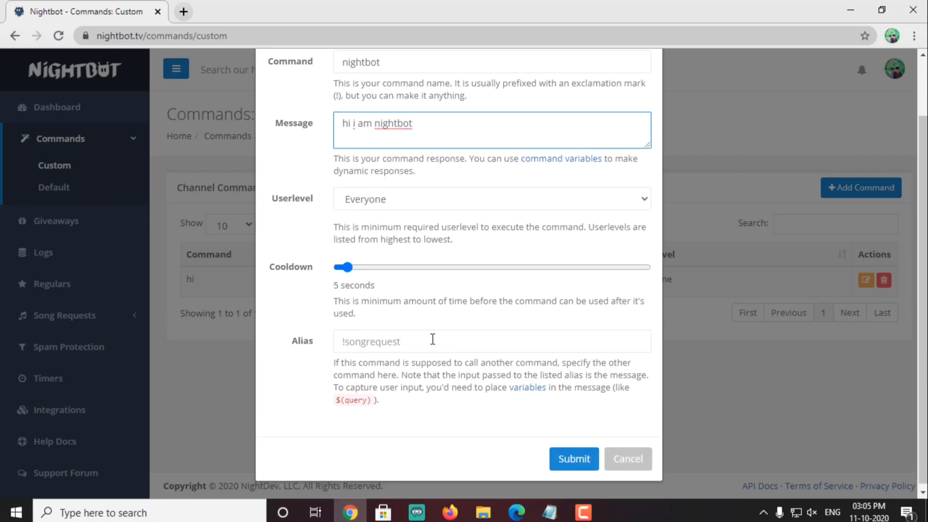
{"action": "left_click", "coordinate": [574, 461]}
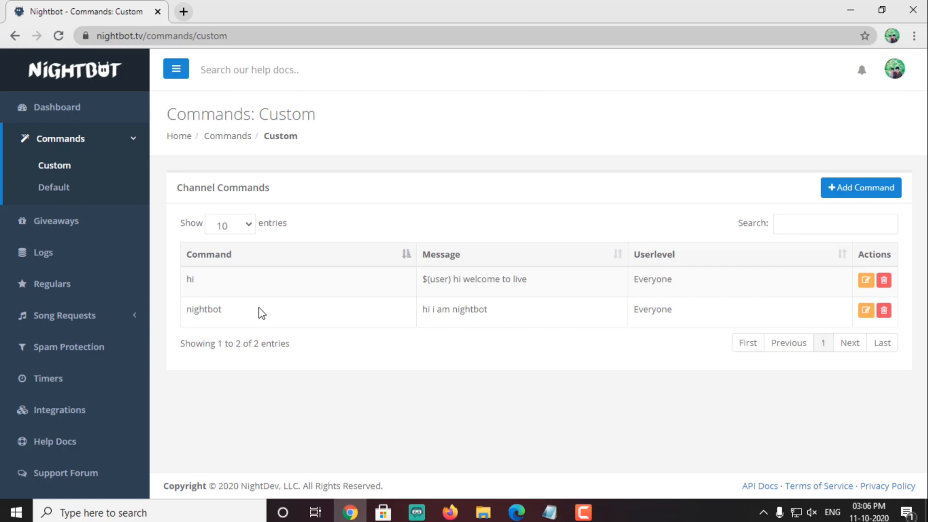
Step: Add a custom command named "bye" with the message "$(user) thanks for comming" and submit it
{"action": "left_click", "coordinate": [859, 187]}
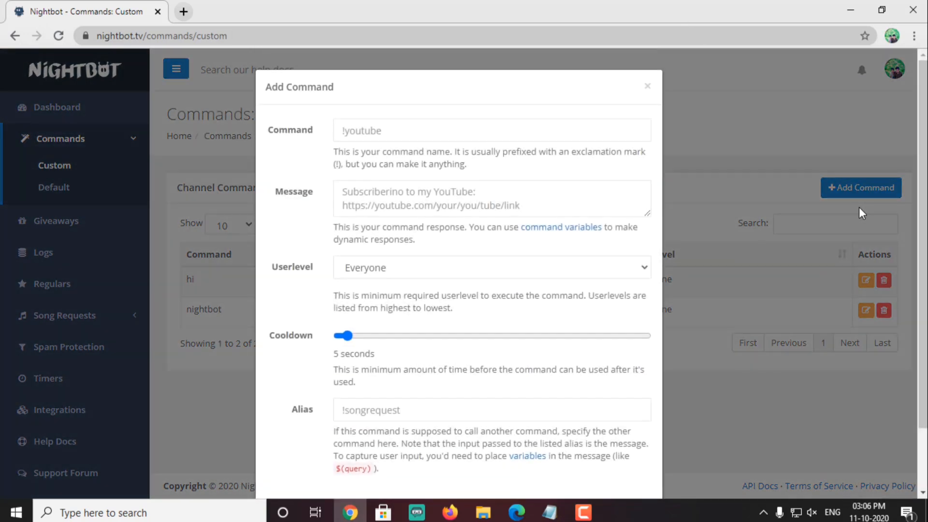
{"action": "left_click", "coordinate": [389, 131]}
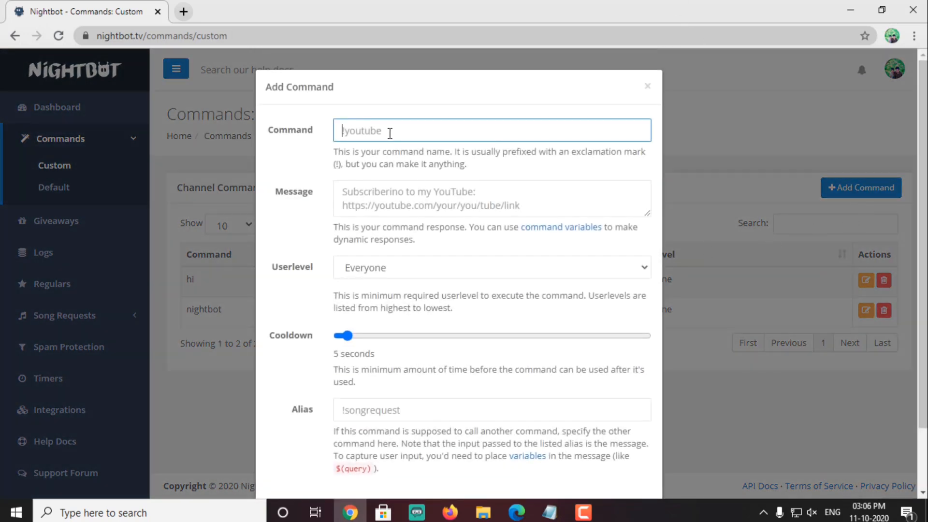
{"action": "type", "text": "bye"}
{"action": "left_click", "coordinate": [390, 196]}
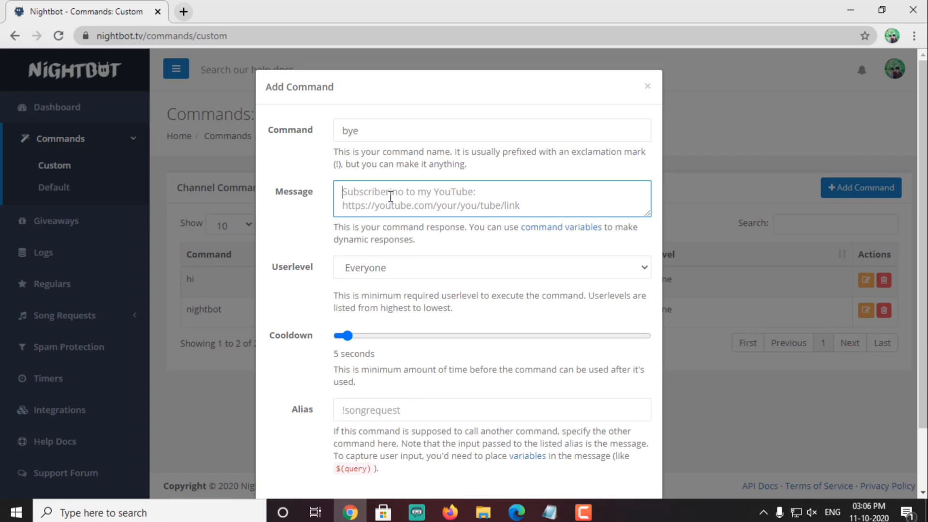
{"action": "type", "text": "$"}
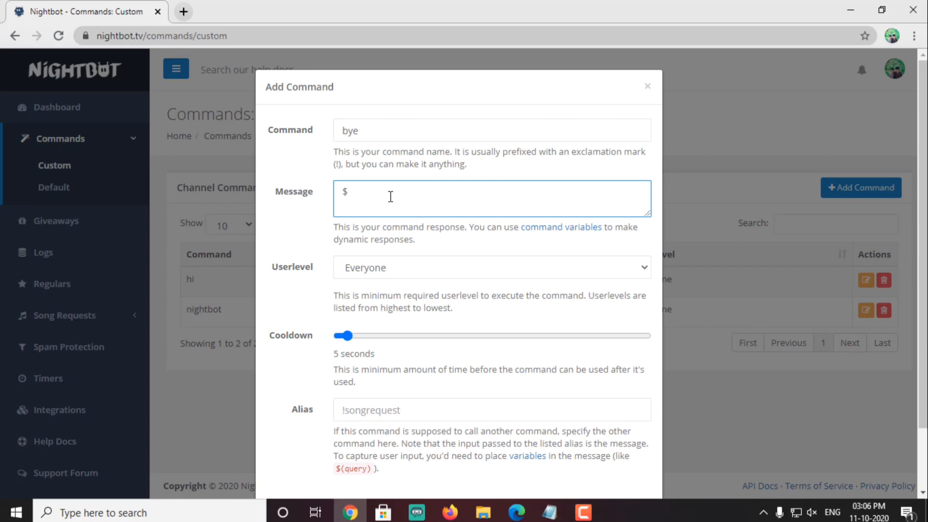
{"action": "type", "text": "(user) thanks for comming"}
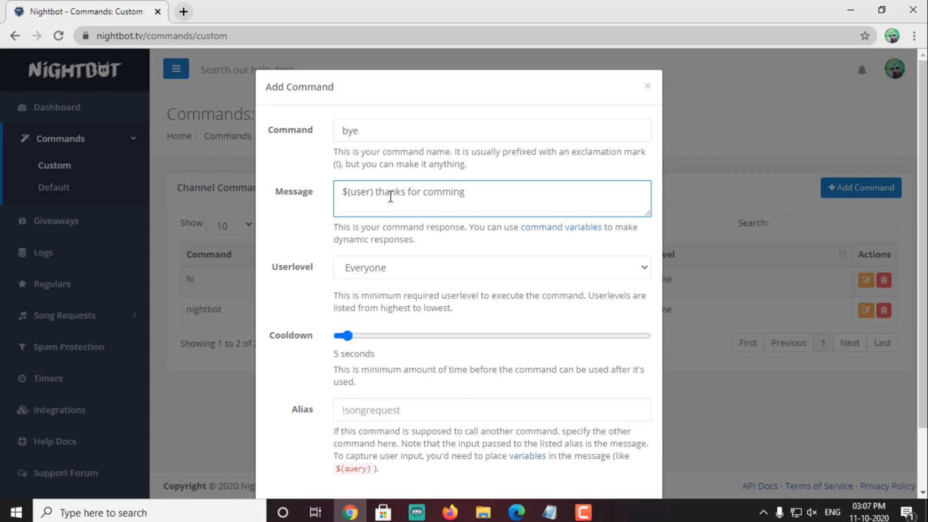
{"action": "scroll", "coordinate": [696, 274], "scroll_direction": "down", "scroll_amount": 2}
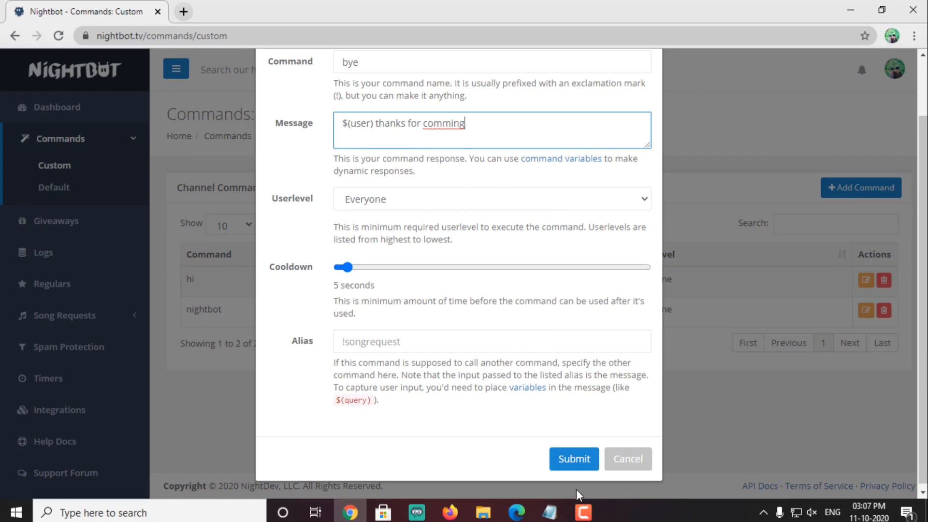
{"action": "left_click", "coordinate": [565, 459]}
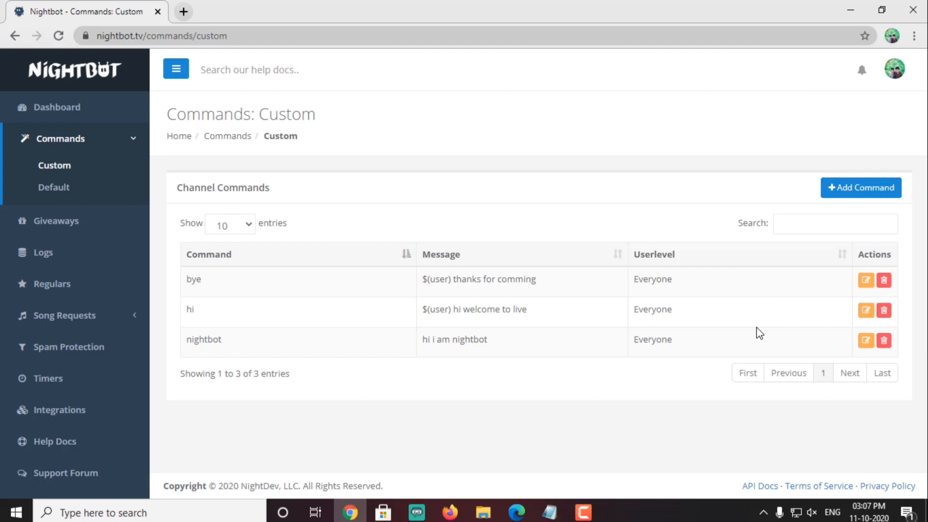
Step: Start a new custom command named "link" and begin its message with "$(user) your channel link is"
{"action": "left_click", "coordinate": [860, 186]}
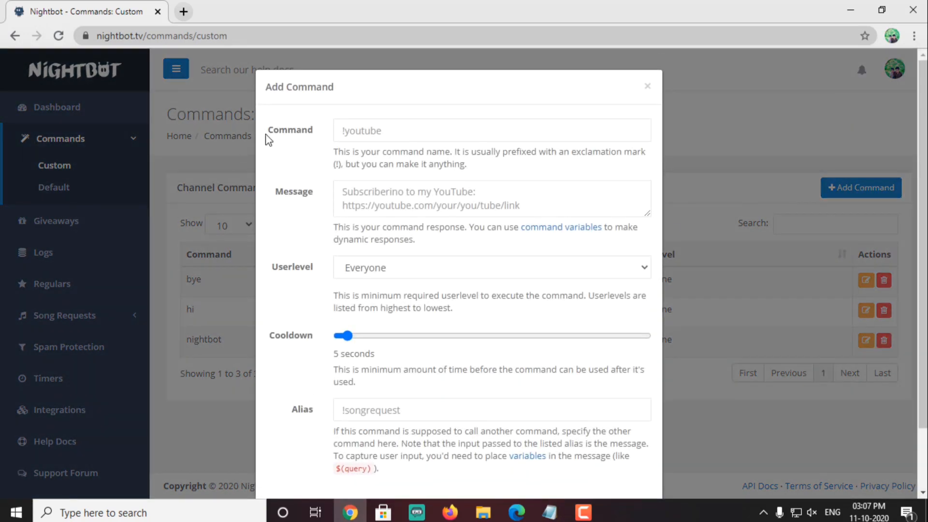
{"action": "left_click", "coordinate": [356, 132]}
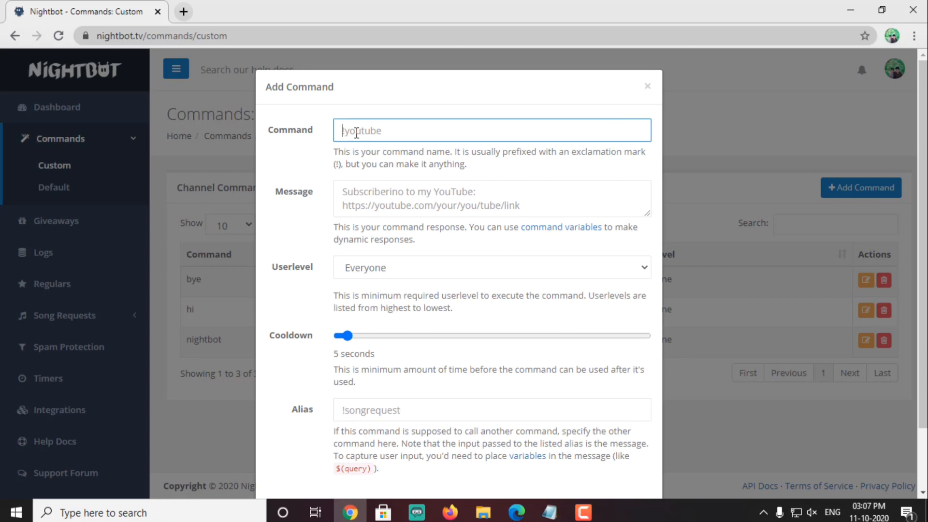
{"action": "type", "text": "!ink"}
{"action": "left_click", "coordinate": [397, 192]}
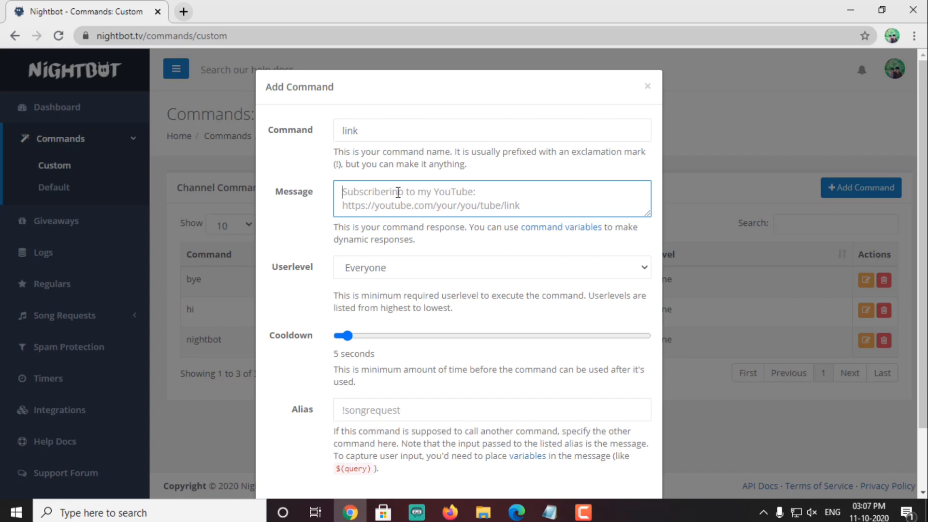
{"action": "type", "text": "$"}
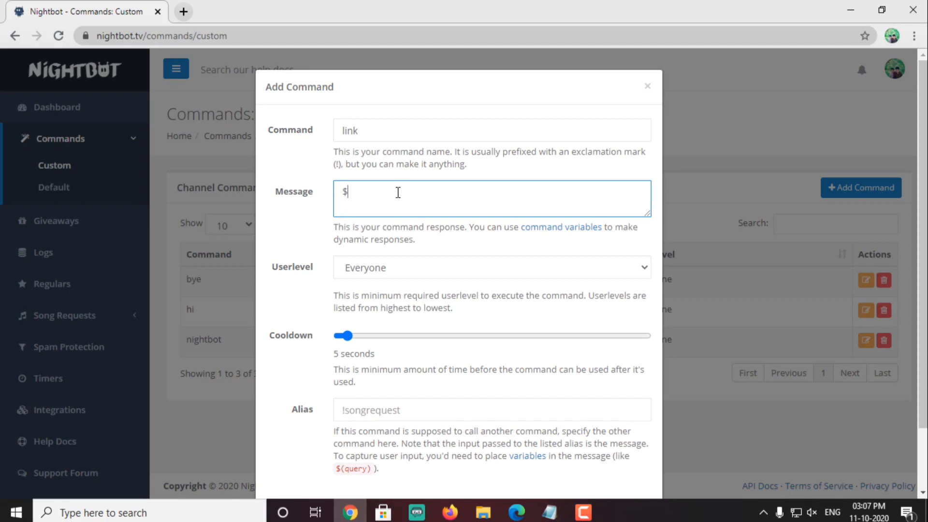
{"action": "type", "text": "9"}
{"action": "key", "text": "BackSpace"}
{"action": "type", "text": "(user) your channel link"}
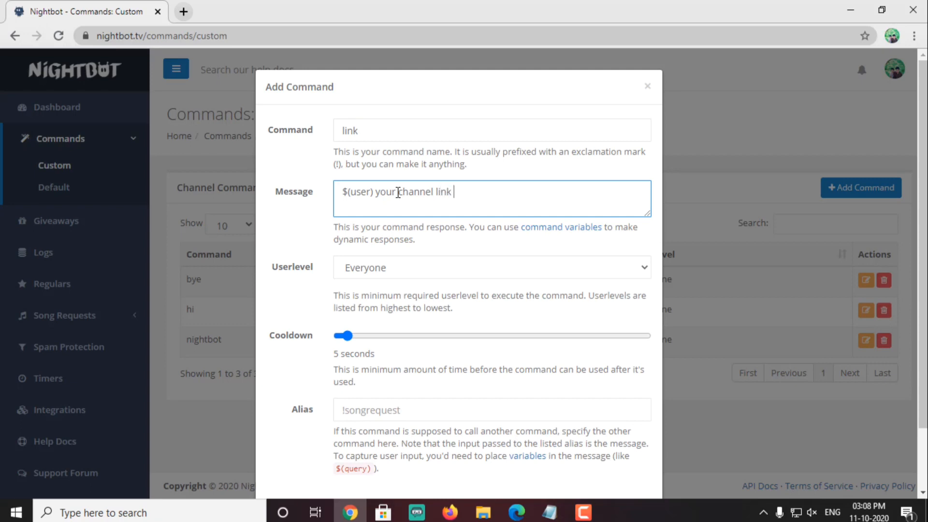
{"action": "type", "text": " is"}
{"action": "right_click", "coordinate": [472, 190]}
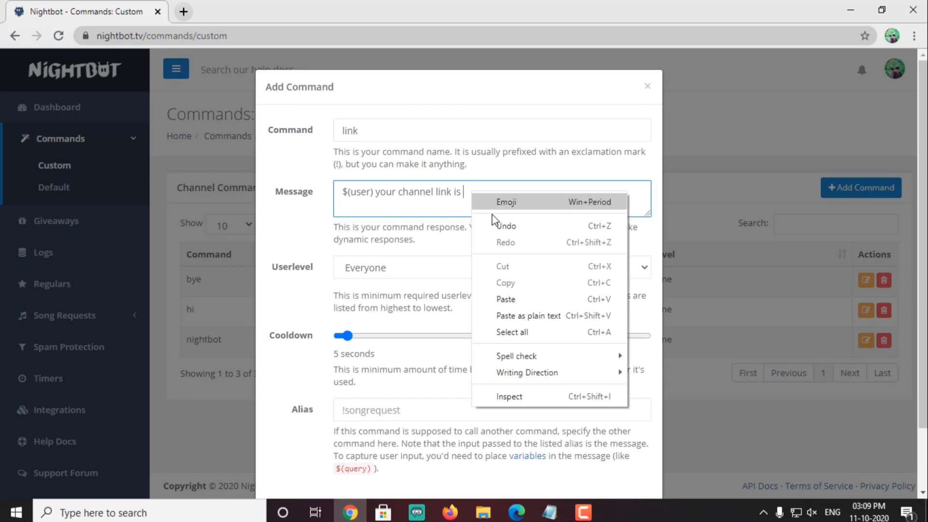
{"action": "left_click", "coordinate": [506, 300]}
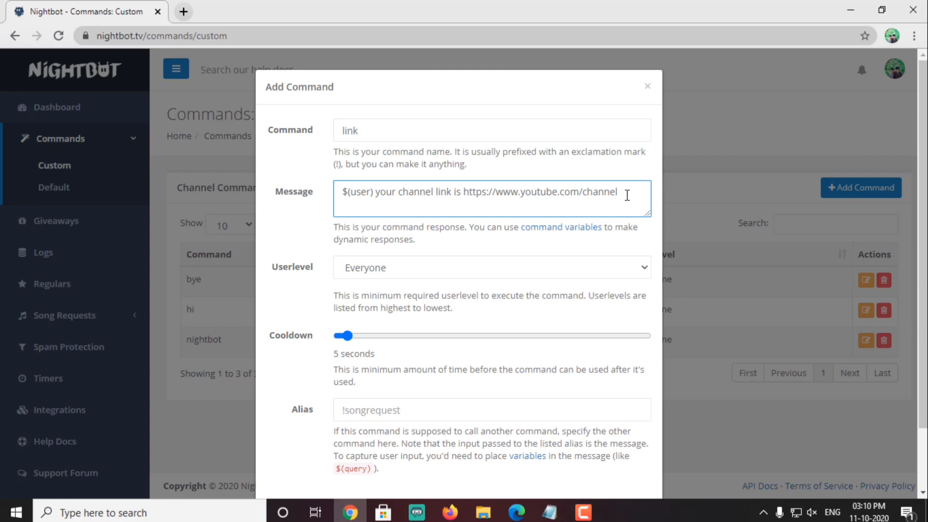
{"action": "type", "text": "/$(userid)"}
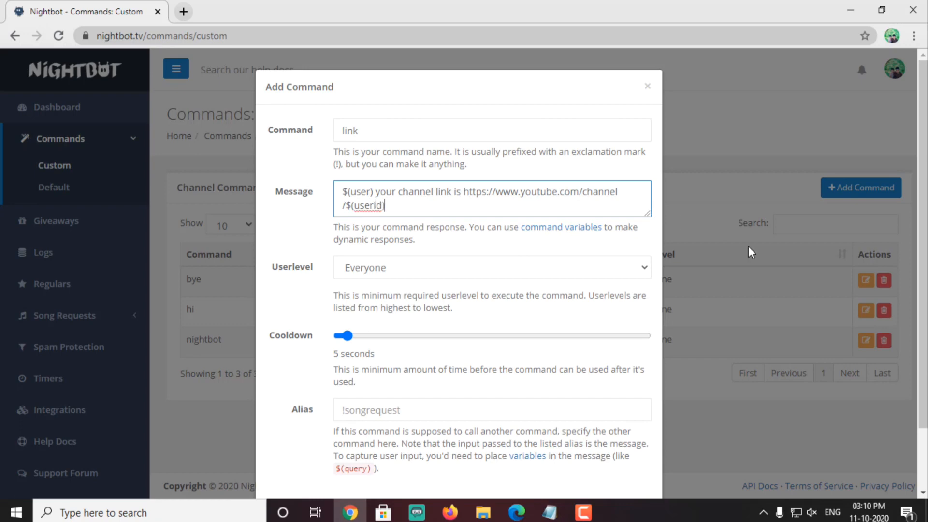
{"action": "scroll", "coordinate": [922, 193], "scroll_direction": "down", "scroll_amount": 2}
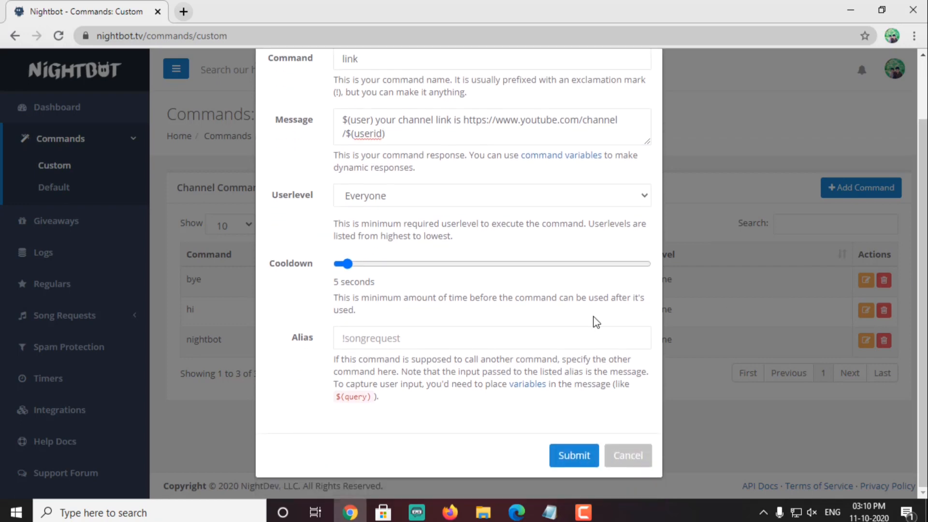
{"action": "left_click", "coordinate": [576, 455]}
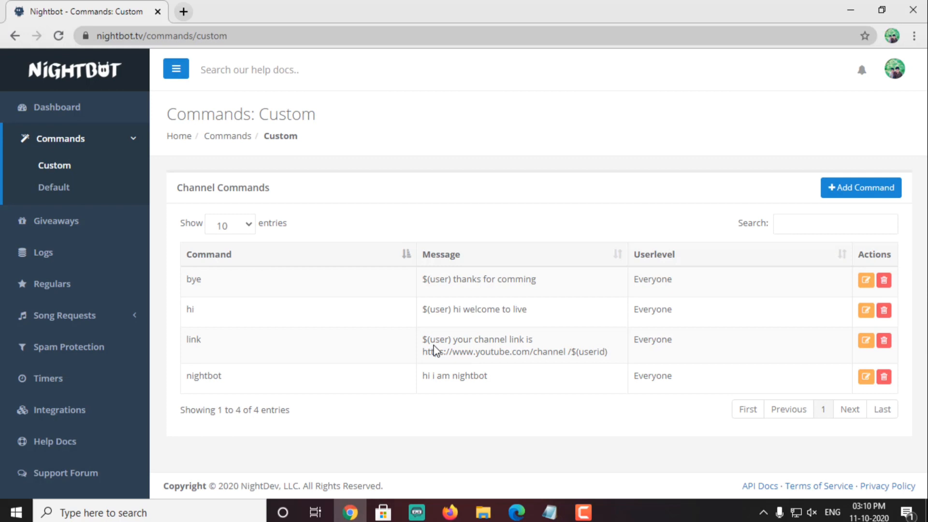
Step: Open the link command for editing, review its message and settings, and submit it again
{"action": "left_click", "coordinate": [864, 341]}
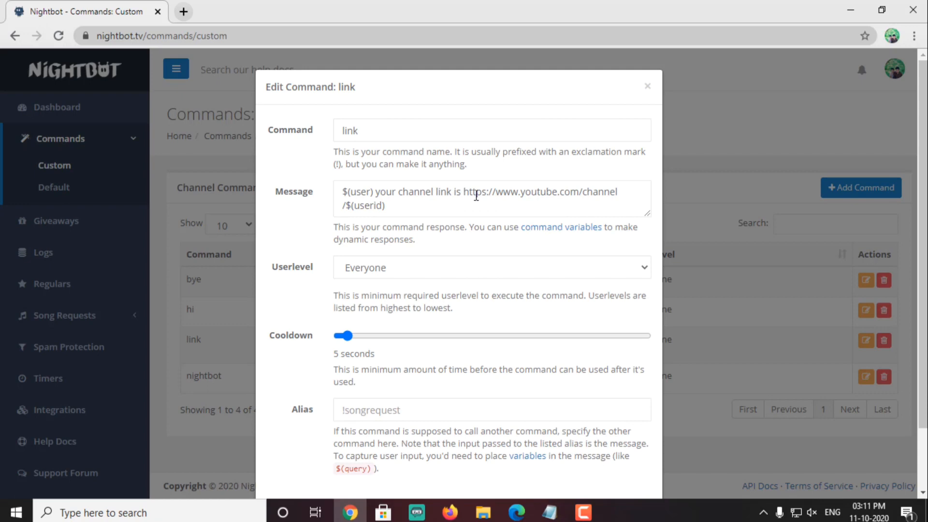
{"action": "scroll", "coordinate": [638, 252], "scroll_direction": "down", "scroll_amount": 2}
{"action": "left_click", "coordinate": [580, 459]}
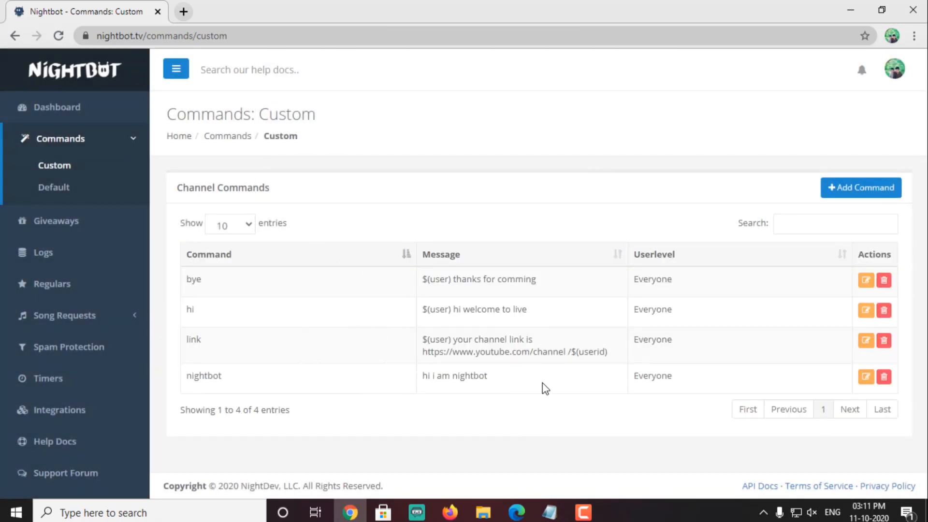
Step: Leave the custom commands and go to the Timers page
{"action": "left_click", "coordinate": [121, 141]}
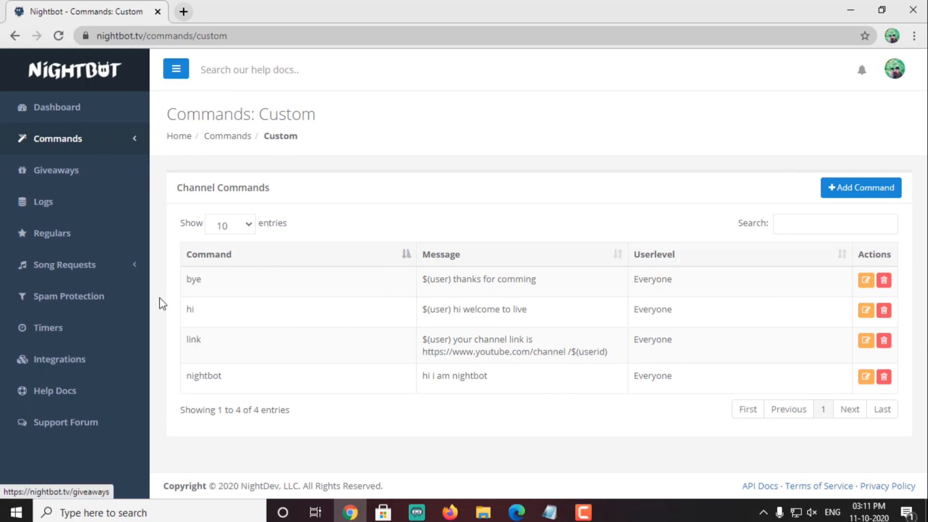
{"action": "left_click", "coordinate": [53, 336]}
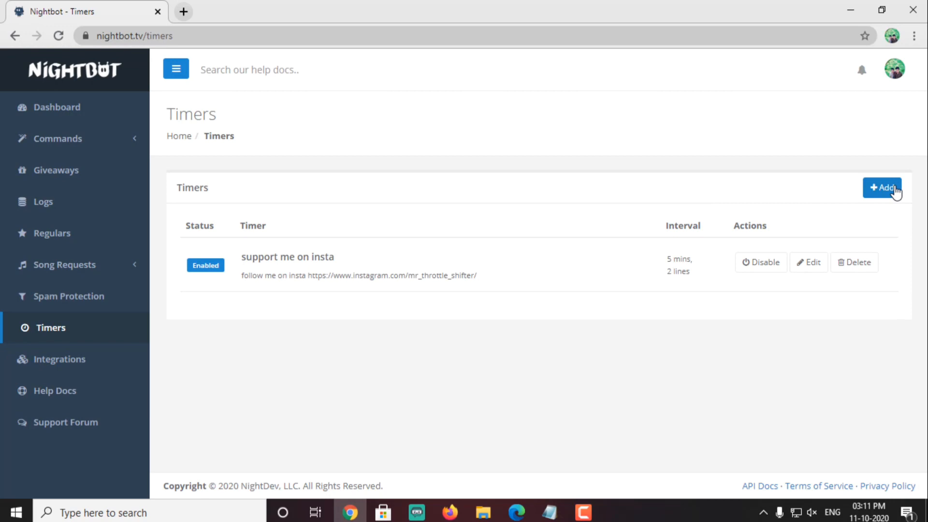
{"action": "left_click", "coordinate": [895, 190]}
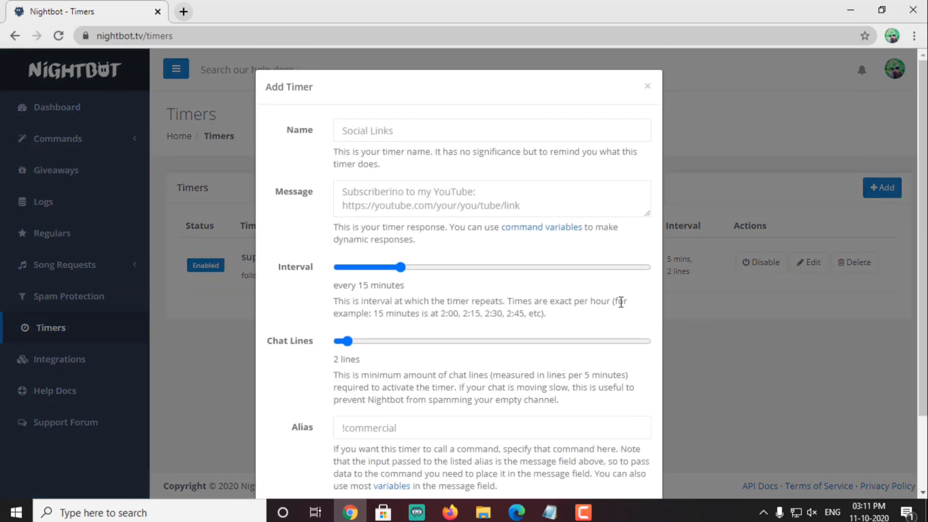
{"action": "left_click", "coordinate": [444, 128]}
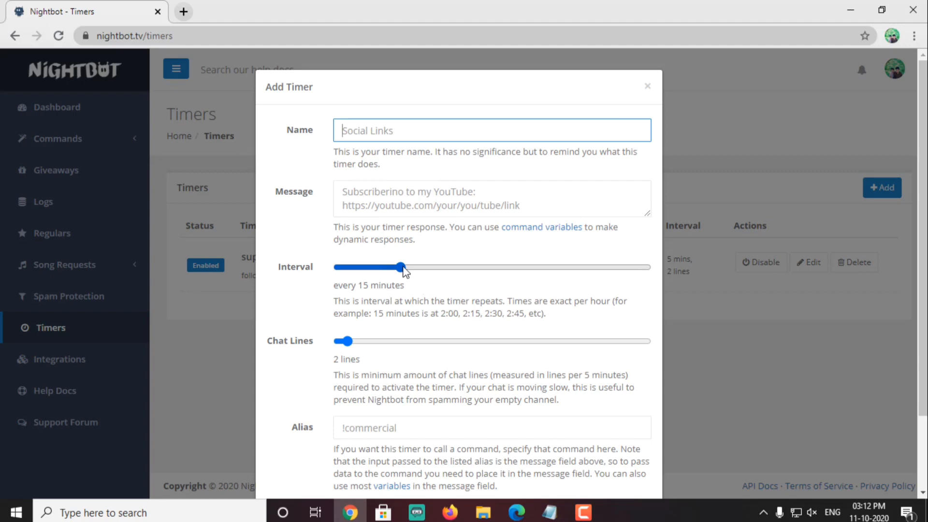
{"action": "mouse_move", "coordinate": [400, 267]}
{"action": "left_mouse_down"}
{"action": "mouse_move", "coordinate": [337, 271]}
{"action": "mouse_move", "coordinate": [340, 280]}
{"action": "mouse_move", "coordinate": [385, 283]}
{"action": "mouse_move", "coordinate": [395, 268]}
{"action": "left_mouse_up"}
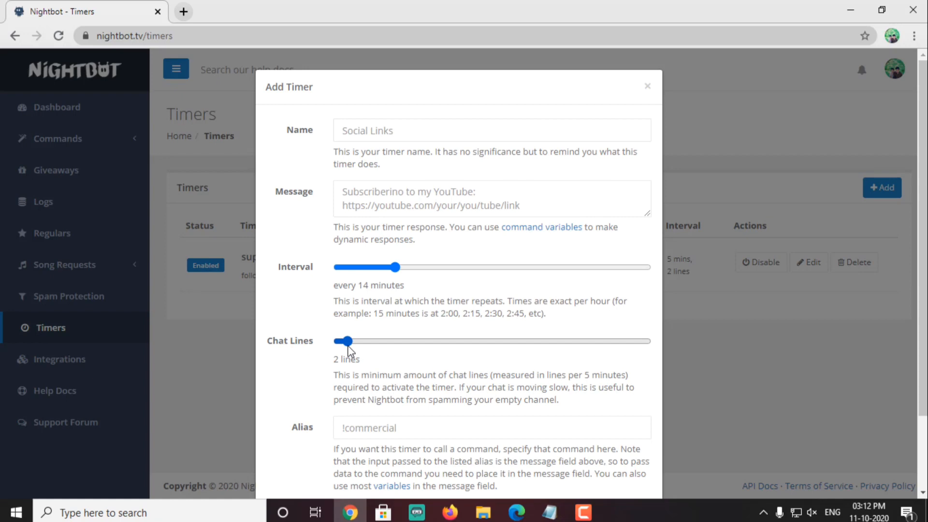
{"action": "left_click_drag", "start_coordinate": [395, 267], "coordinate": [318, 276]}
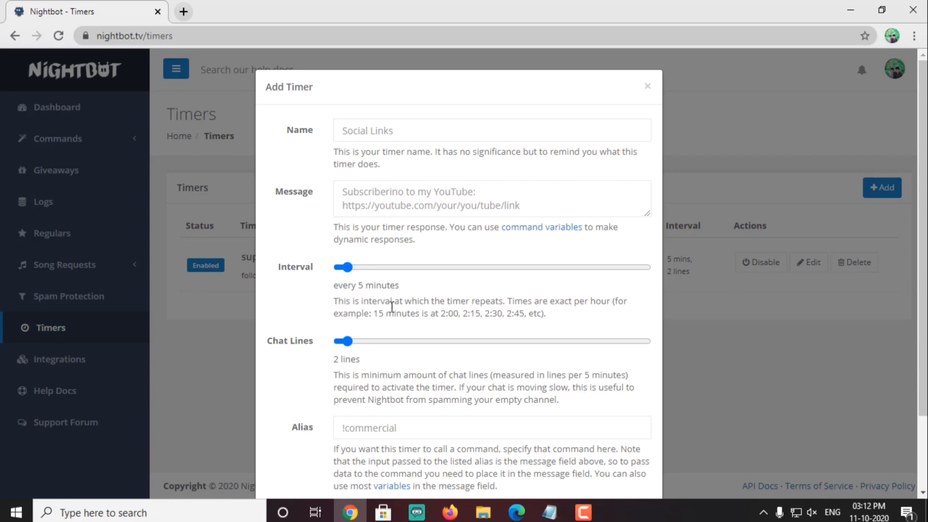
{"action": "scroll", "coordinate": [392, 307], "scroll_direction": "down", "scroll_amount": 2}
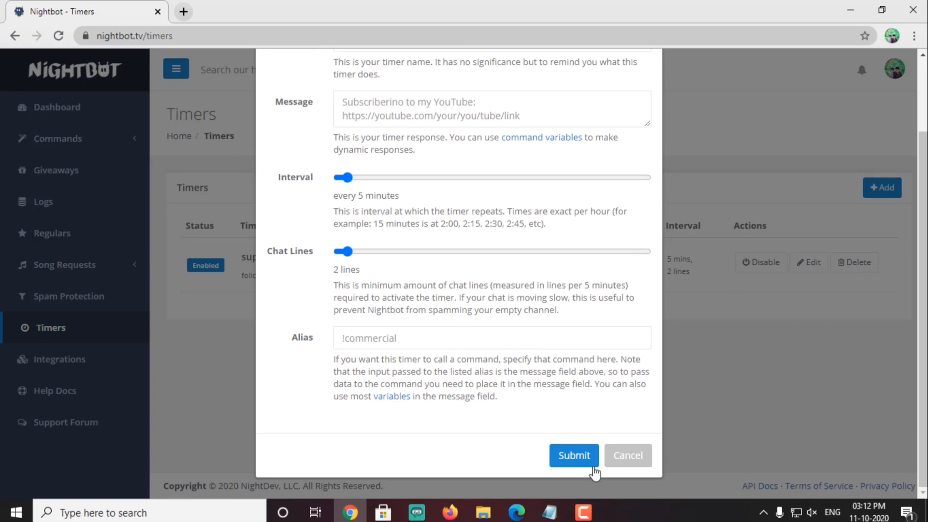
{"action": "scroll", "coordinate": [585, 435], "scroll_direction": "up", "scroll_amount": 2}
{"action": "left_click", "coordinate": [646, 87]}
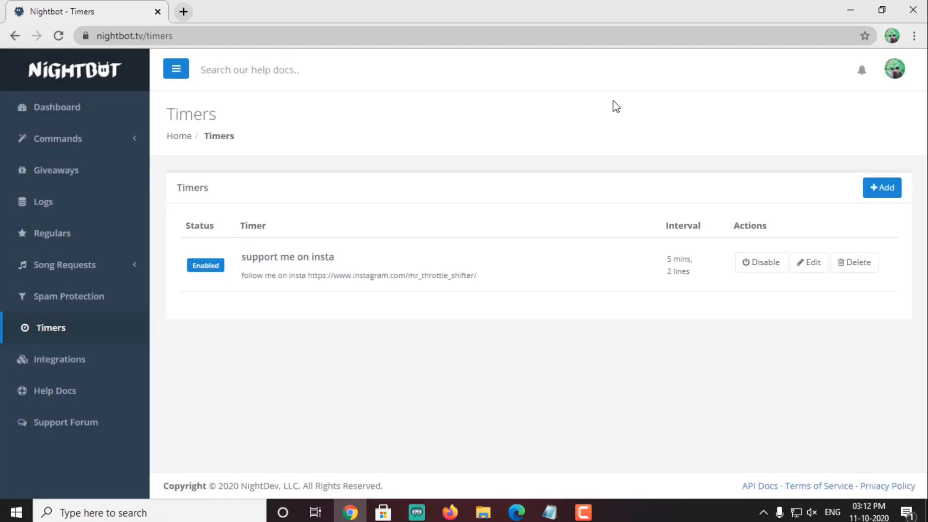
Step: Open the "support me on insta" timer, examine its message, interval and chat lines, and close it without submitting
{"action": "left_click", "coordinate": [814, 269]}
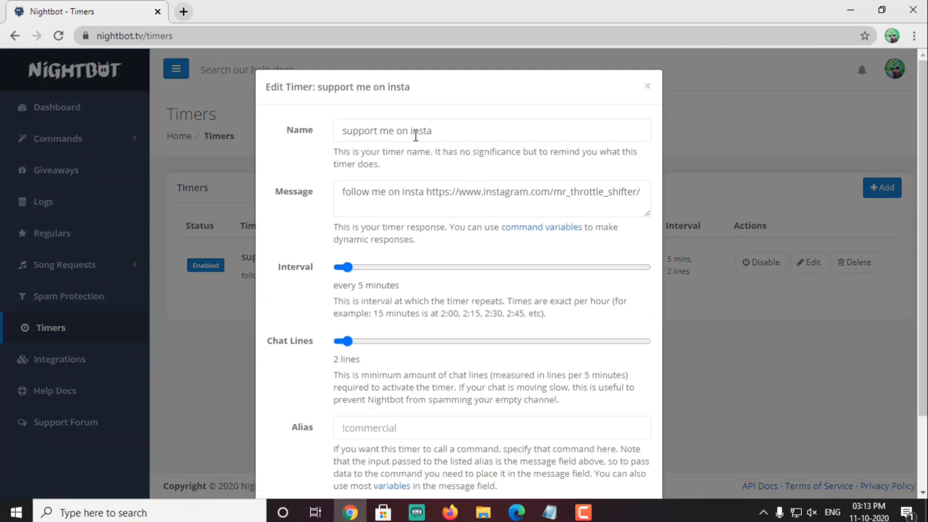
{"action": "scroll", "coordinate": [674, 195], "scroll_direction": "down", "scroll_amount": 2}
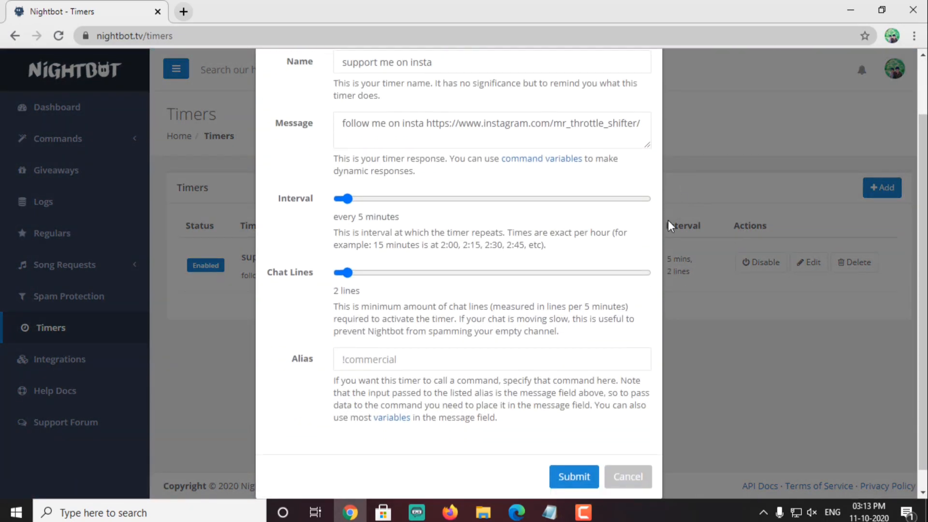
{"action": "scroll", "coordinate": [655, 244], "scroll_direction": "up", "scroll_amount": 2}
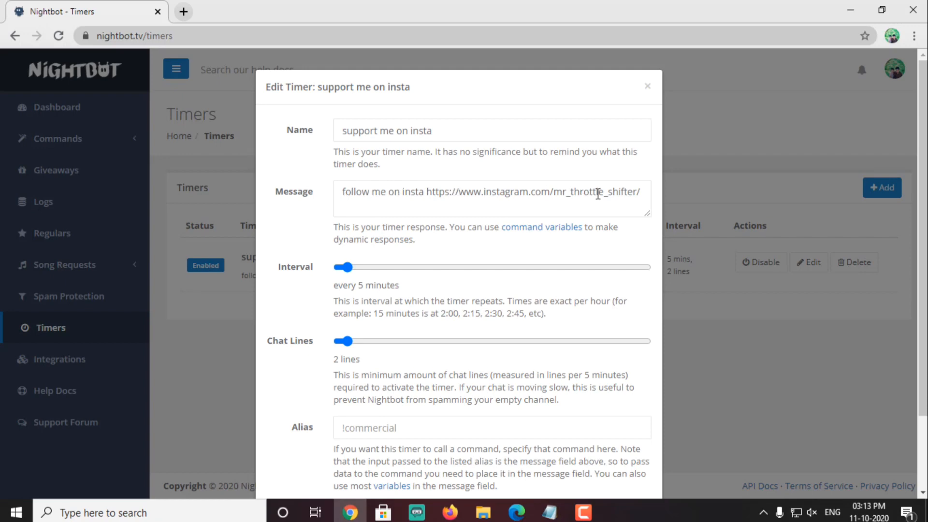
{"action": "left_click", "coordinate": [648, 86]}
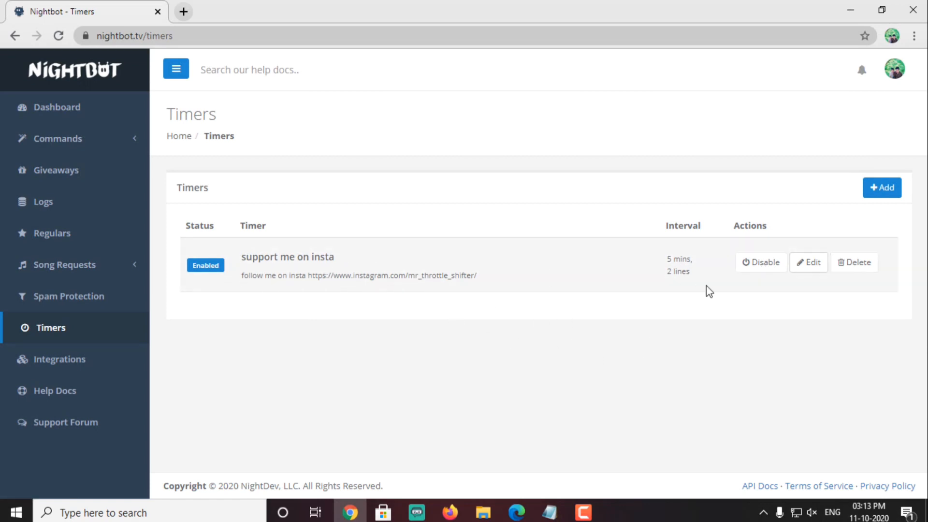
Step: Reopen the "support me on insta" timer for editing, check its remaining settings down to the alias, and submit it
{"action": "left_click", "coordinate": [808, 265]}
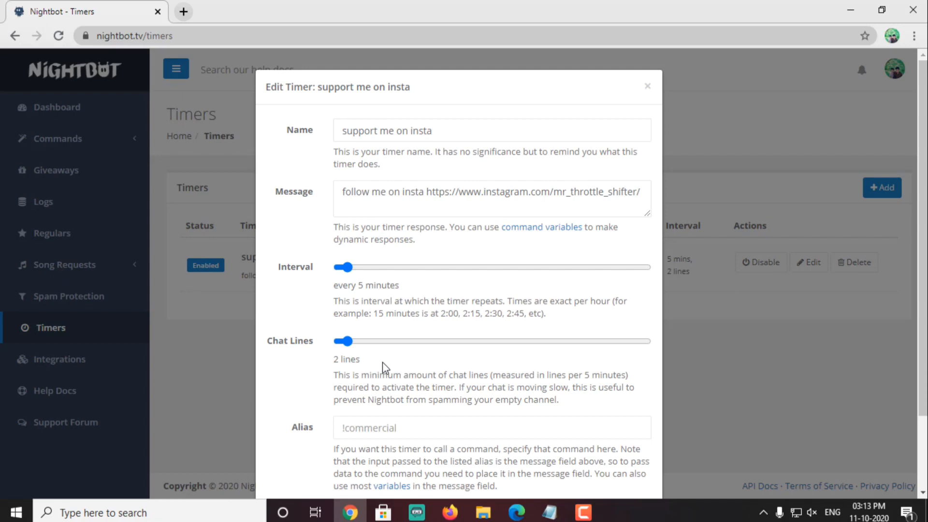
{"action": "scroll", "coordinate": [386, 365], "scroll_direction": "down", "scroll_amount": 2}
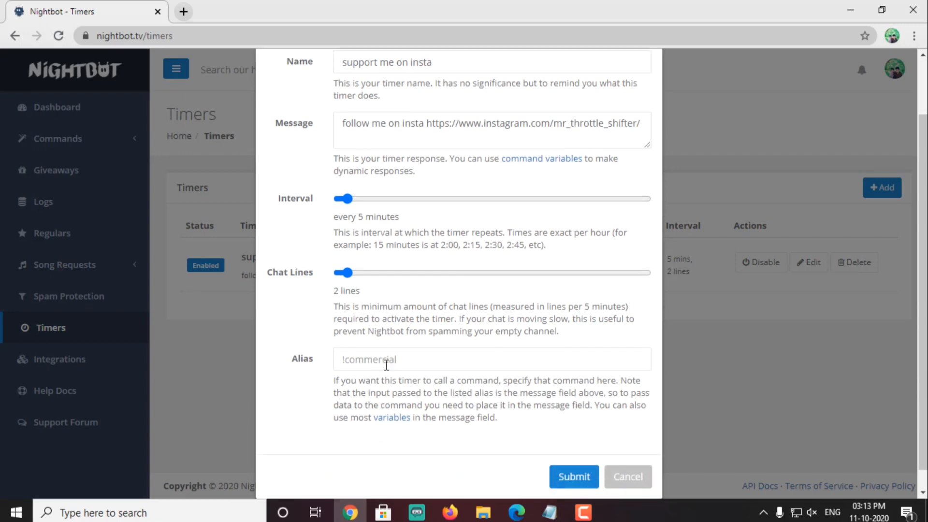
{"action": "left_click", "coordinate": [561, 477]}
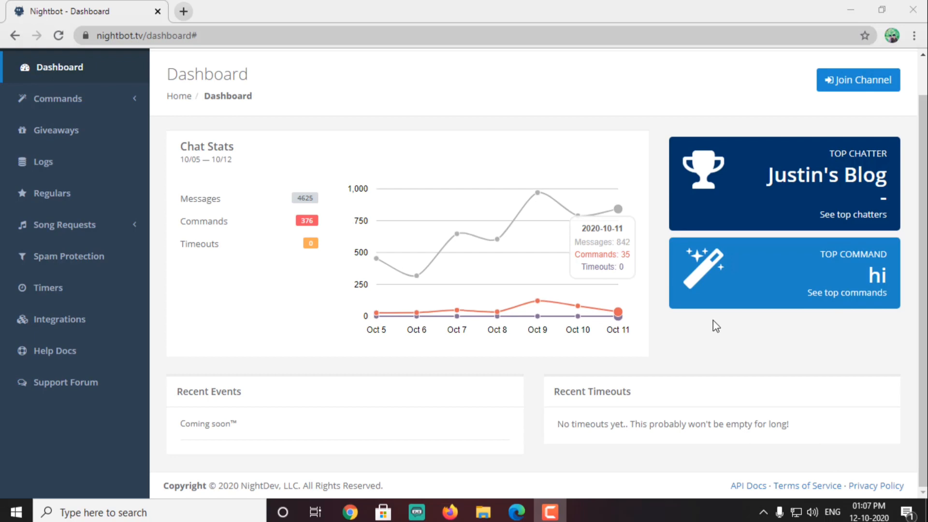
Step: Have Nightbot join the channel from the dashboard and copy its YouTube channel URL from the moderator instructions
{"action": "left_click", "coordinate": [851, 83]}
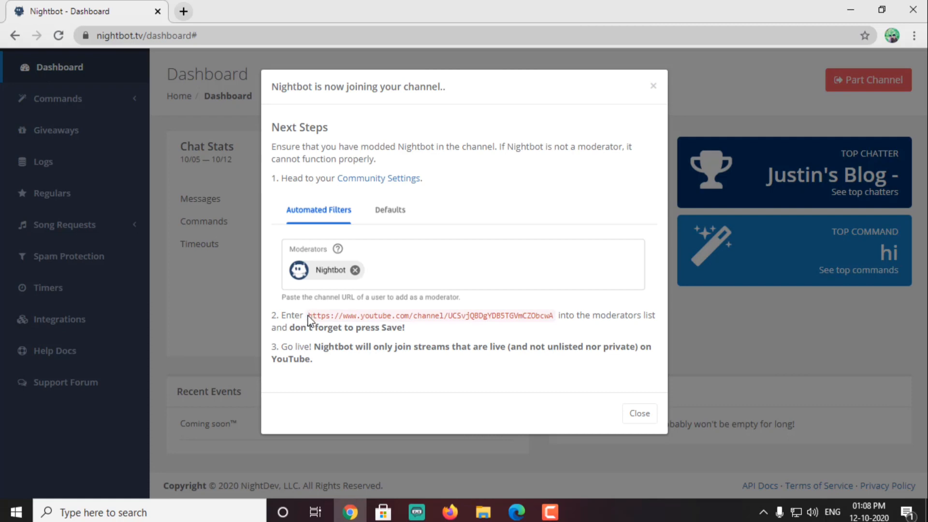
{"action": "left_click_drag", "start_coordinate": [309, 320], "coordinate": [555, 320]}
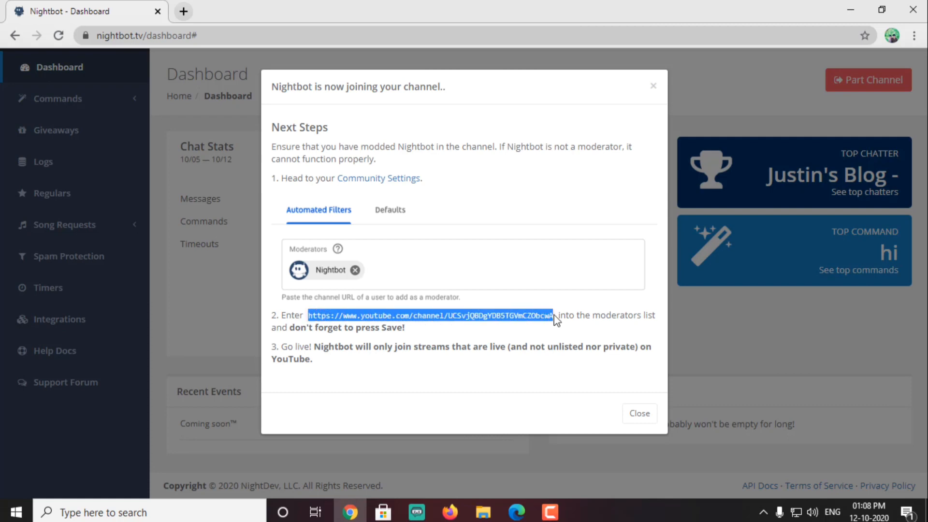
{"action": "right_click", "coordinate": [528, 315]}
{"action": "left_click", "coordinate": [560, 326]}
{"action": "left_click", "coordinate": [653, 85]}
Step: Open YouTube in a new browser tab and go to YouTube Studio from the account options
{"action": "left_click", "coordinate": [185, 11]}
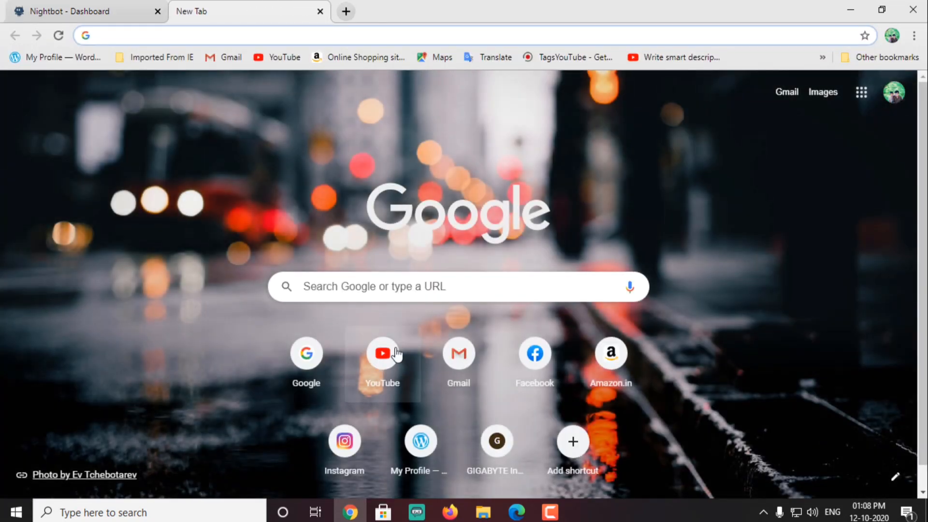
{"action": "left_click", "coordinate": [396, 354]}
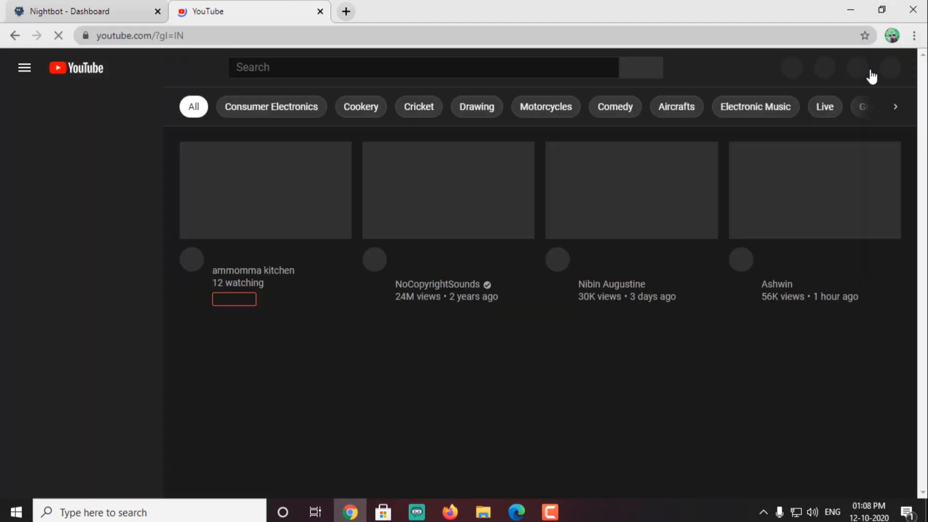
{"action": "left_click", "coordinate": [891, 77]}
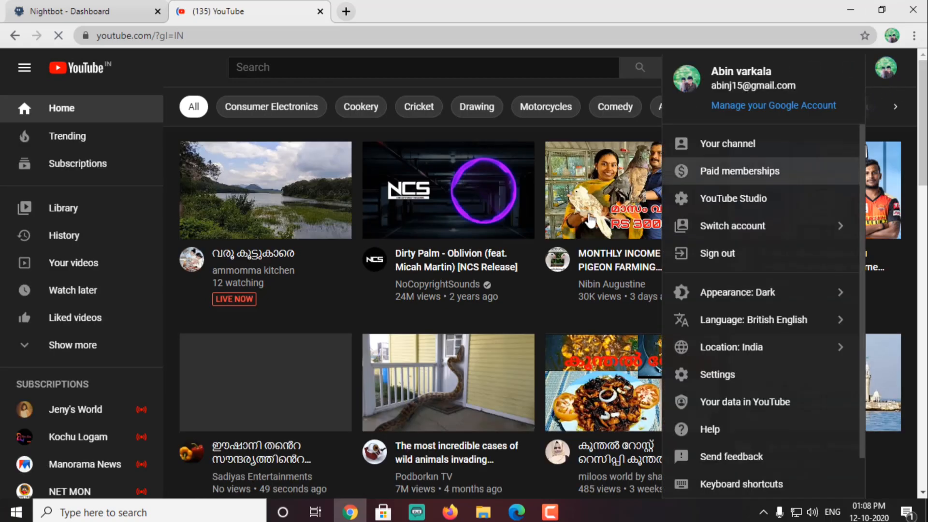
{"action": "left_click", "coordinate": [707, 200]}
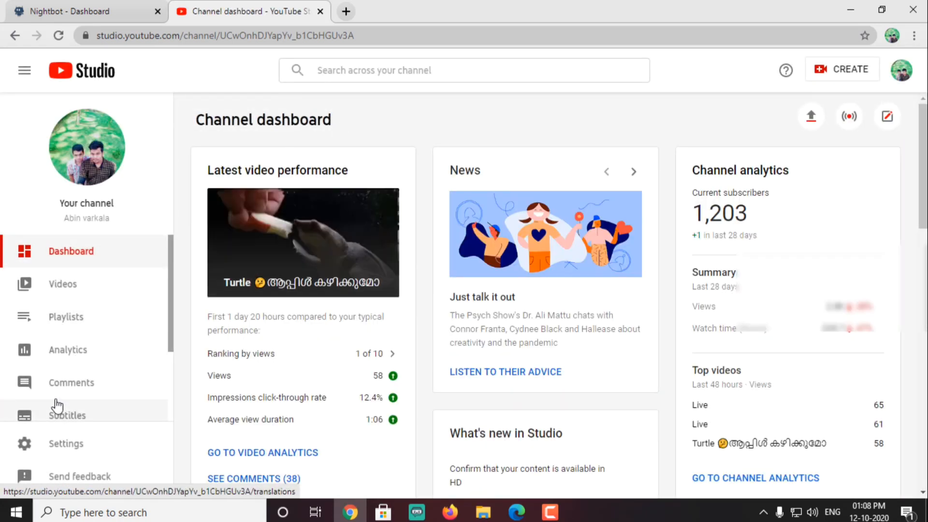
Step: Open the channel settings in YouTube Studio and show the Community section with its automated filters
{"action": "scroll", "coordinate": [56, 404], "scroll_direction": "down", "scroll_amount": 1}
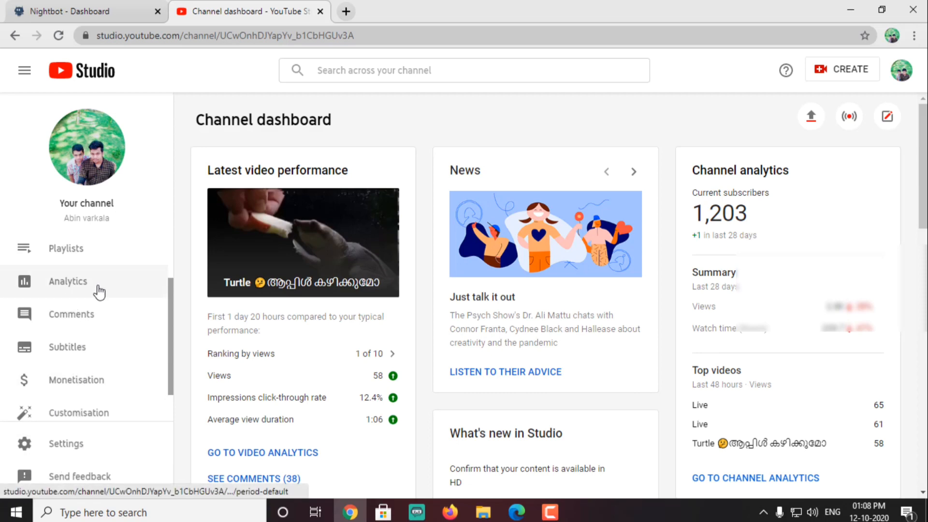
{"action": "scroll", "coordinate": [83, 414], "scroll_direction": "down", "scroll_amount": 1}
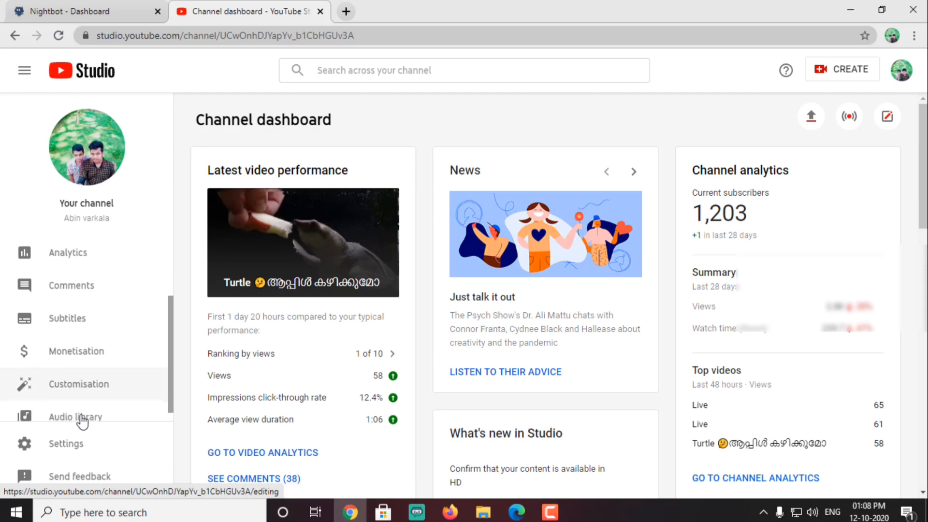
{"action": "left_click", "coordinate": [52, 448]}
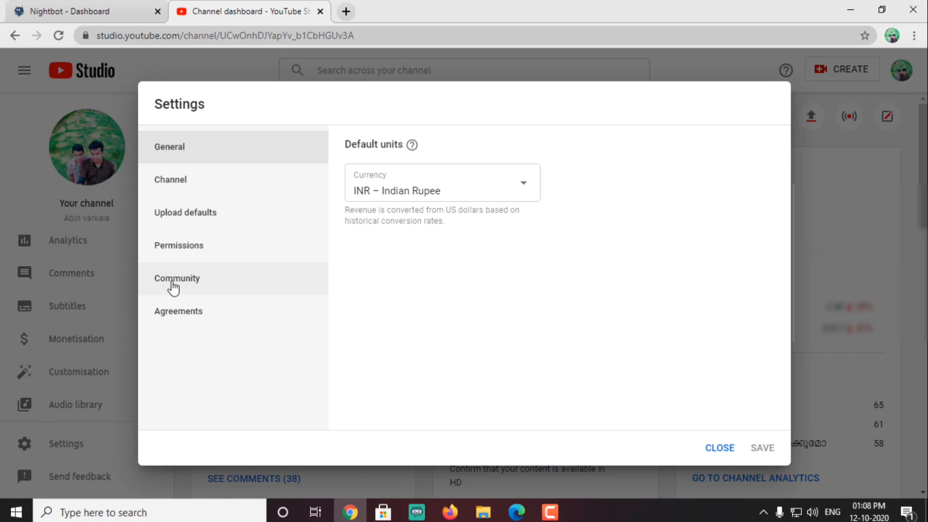
{"action": "left_click", "coordinate": [173, 288]}
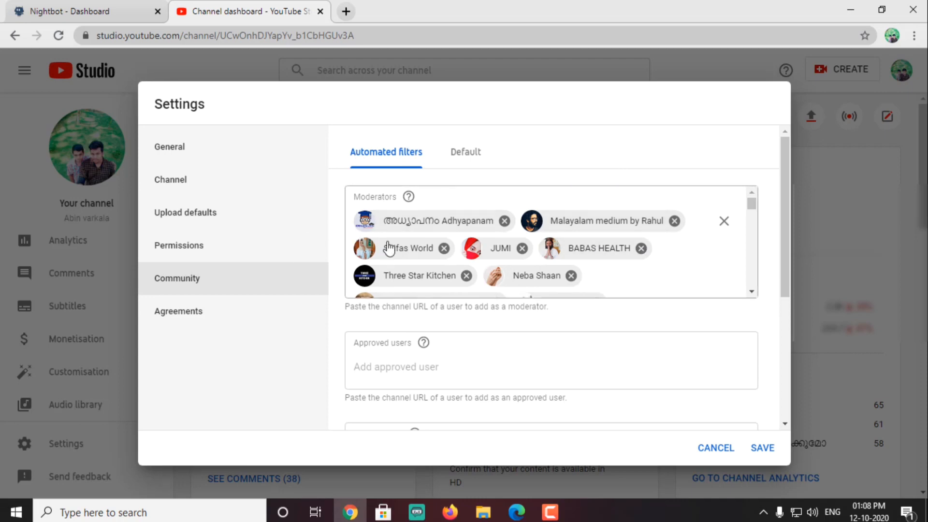
{"action": "left_click_drag", "start_coordinate": [751, 204], "coordinate": [765, 304]}
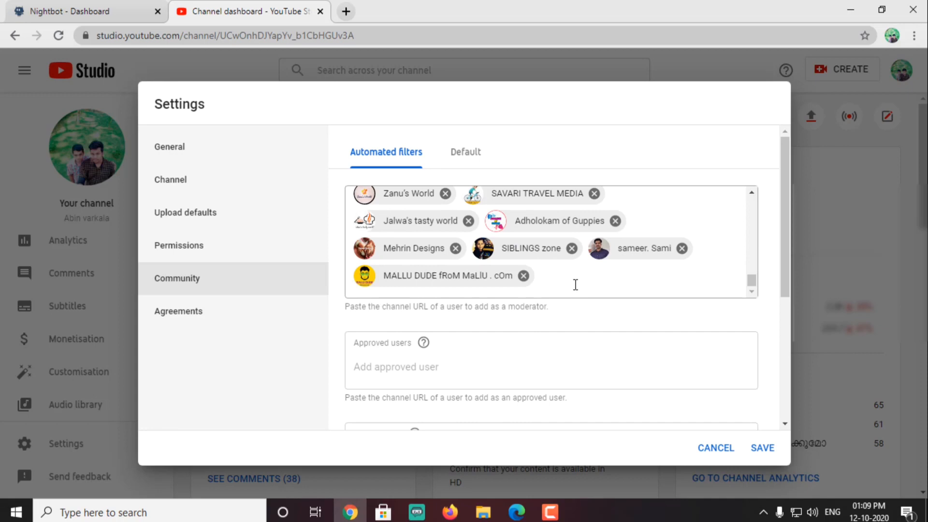
{"action": "left_click", "coordinate": [549, 277]}
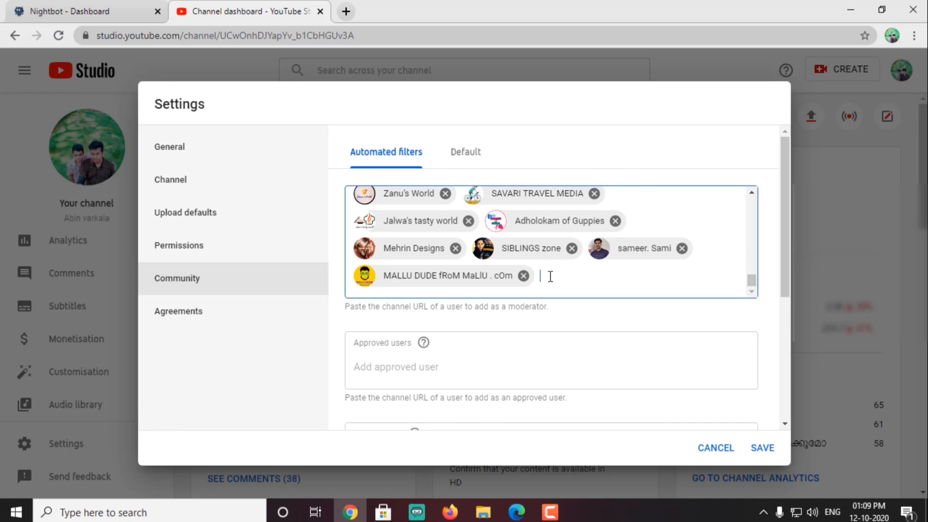
{"action": "right_click", "coordinate": [550, 276]}
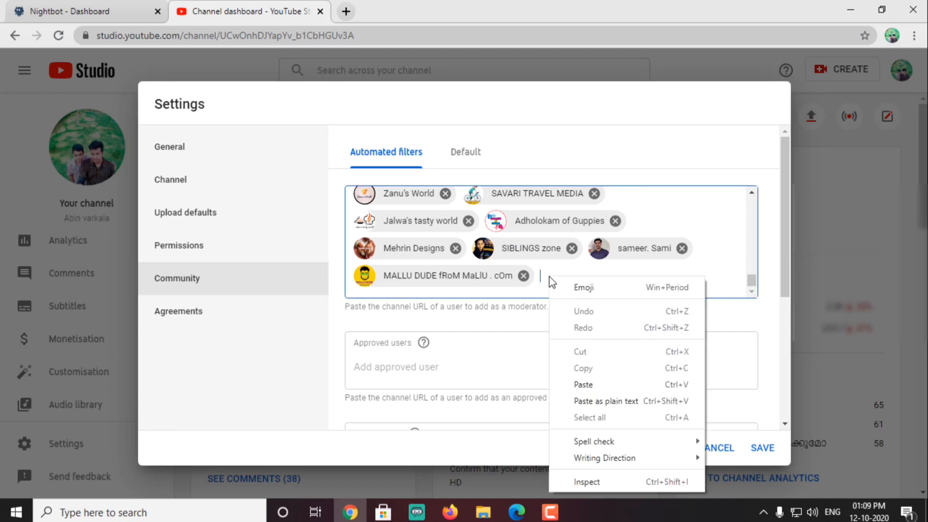
{"action": "left_click", "coordinate": [585, 384]}
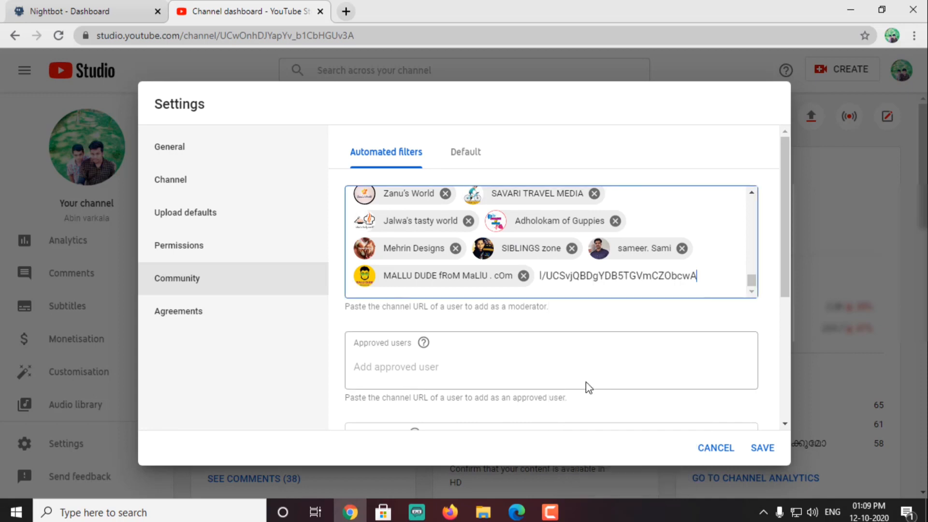
{"action": "left_click", "coordinate": [712, 278]}
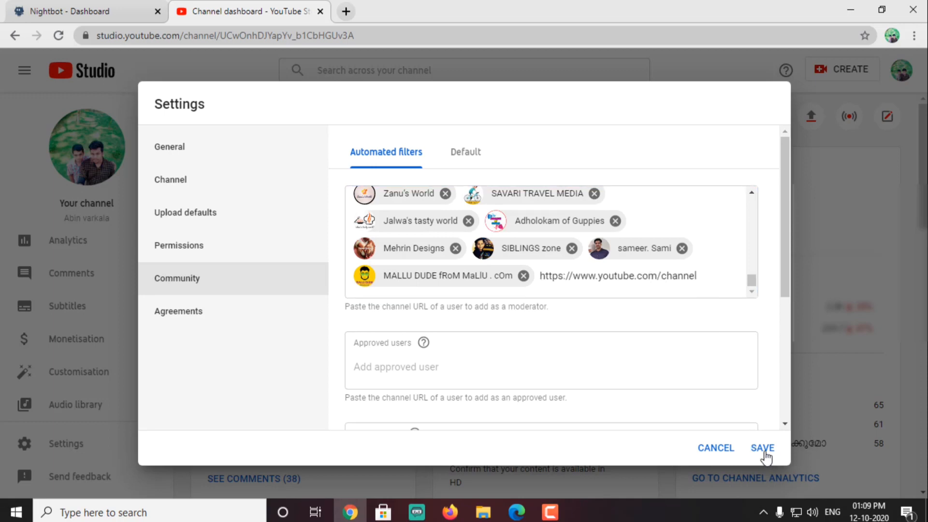
{"action": "left_click", "coordinate": [762, 449]}
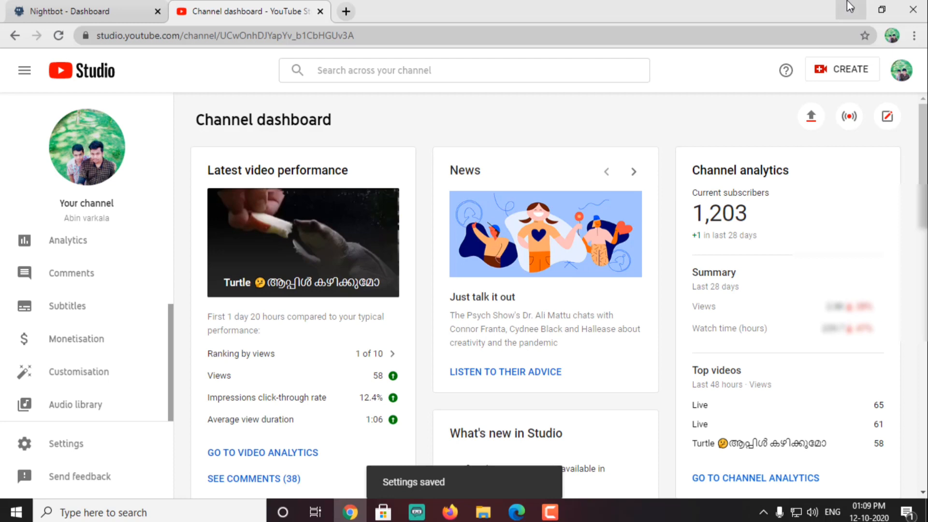
{"action": "left_click", "coordinate": [88, 8]}
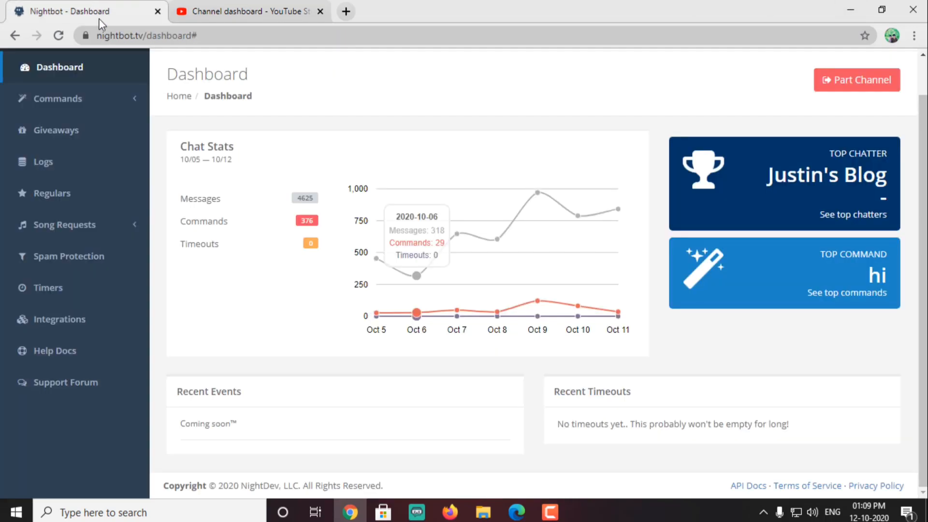